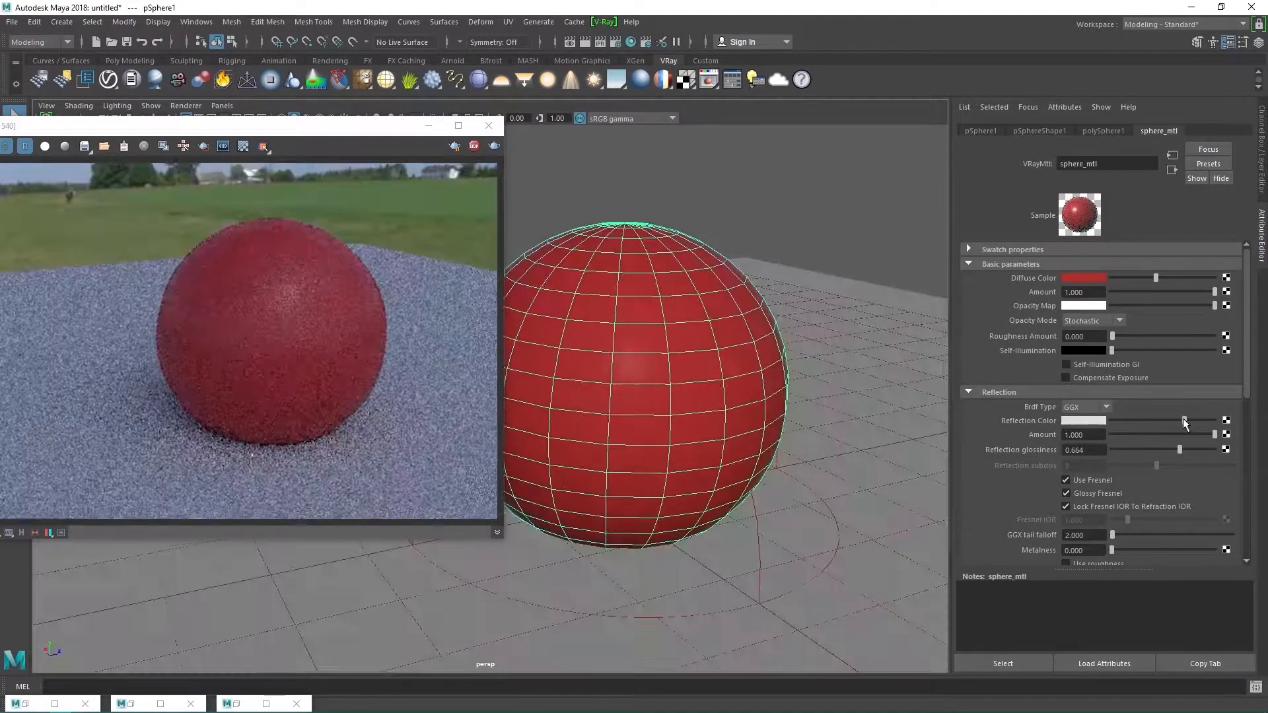
Step: Darken the sphere material's reflection color slightly and raise its metalness to 1
left_click_drag(1184, 420, 1180, 421)
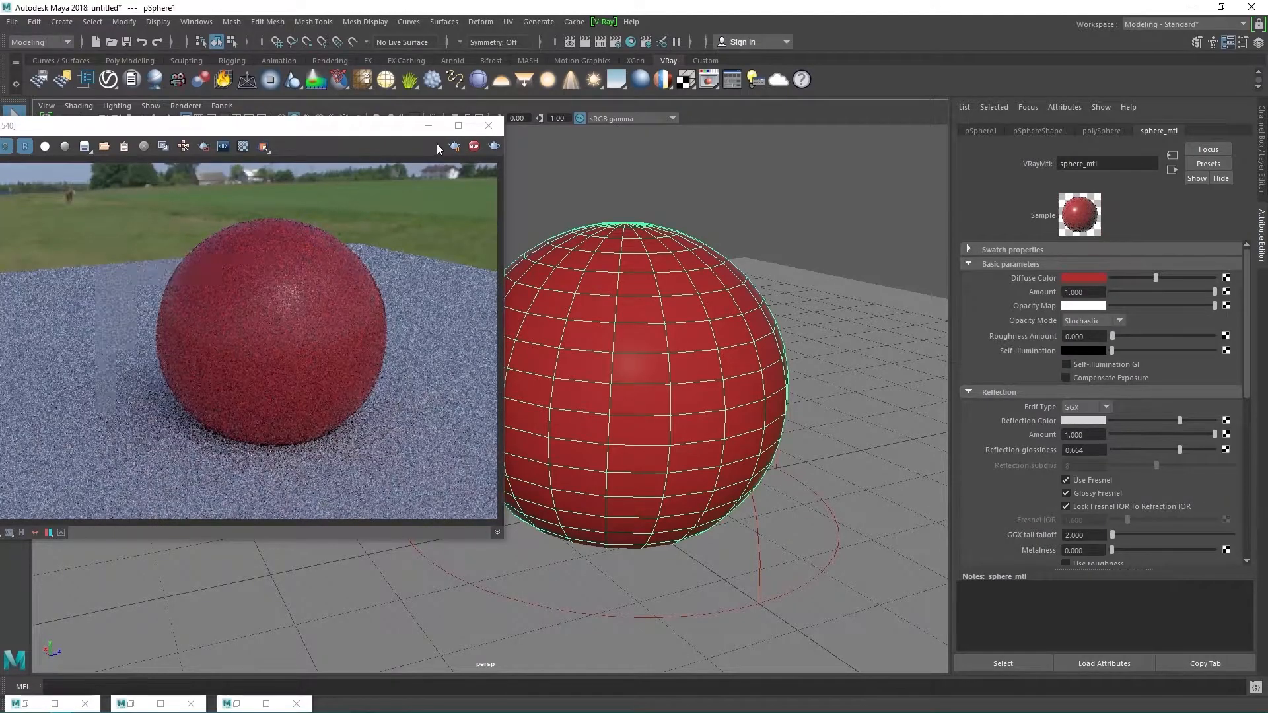
scroll(1148, 450, "down", 1)
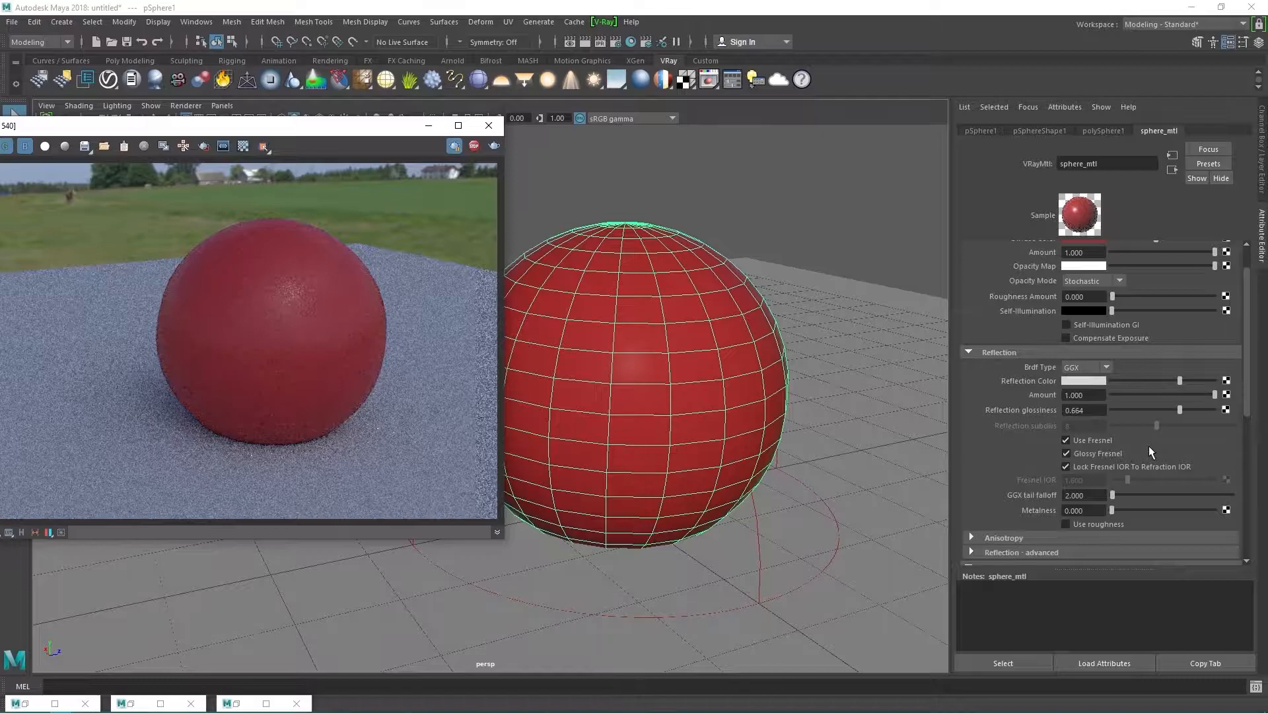
scroll(1148, 446, "down", 2)
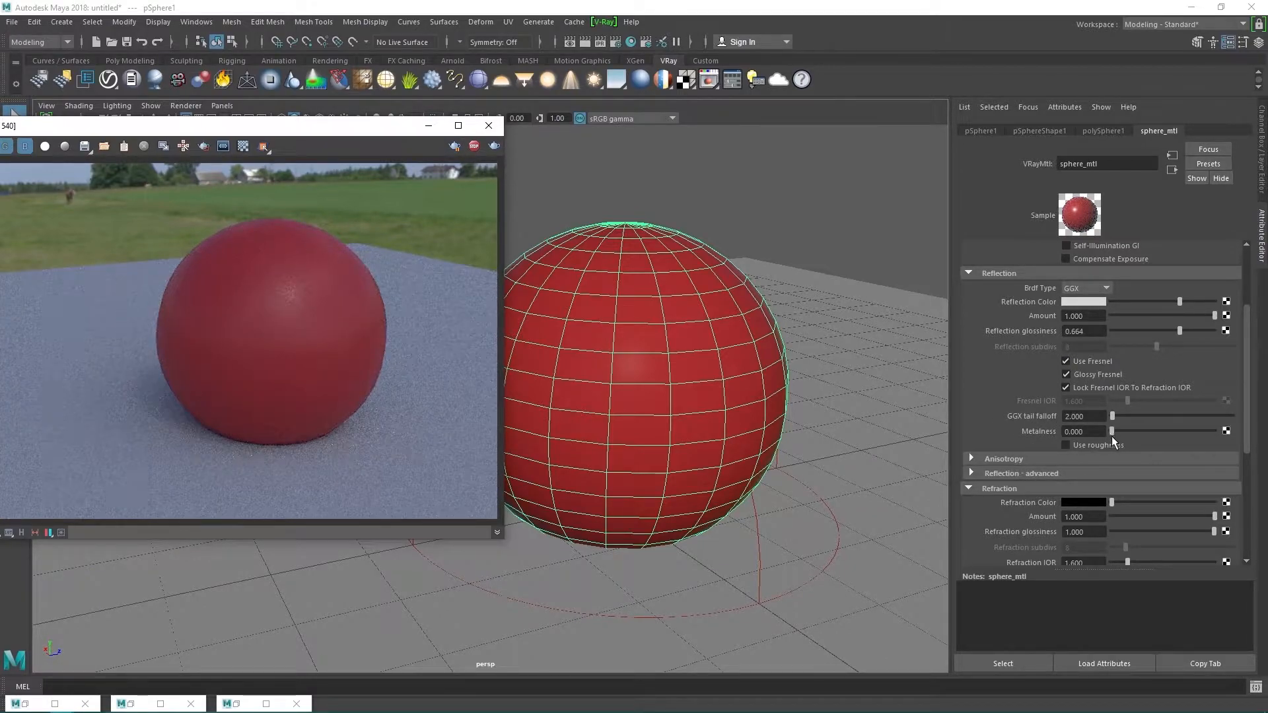
left_click_drag(1112, 431, 1215, 431)
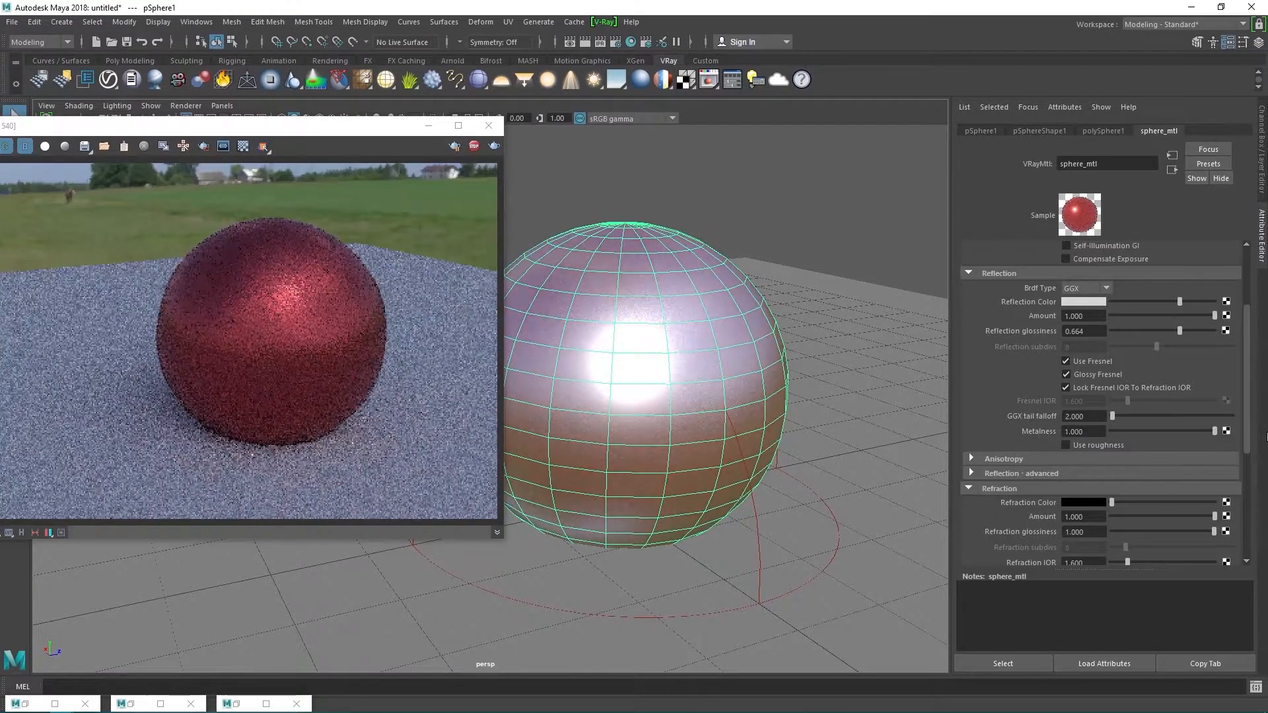
scroll(773, 329, "down", 2)
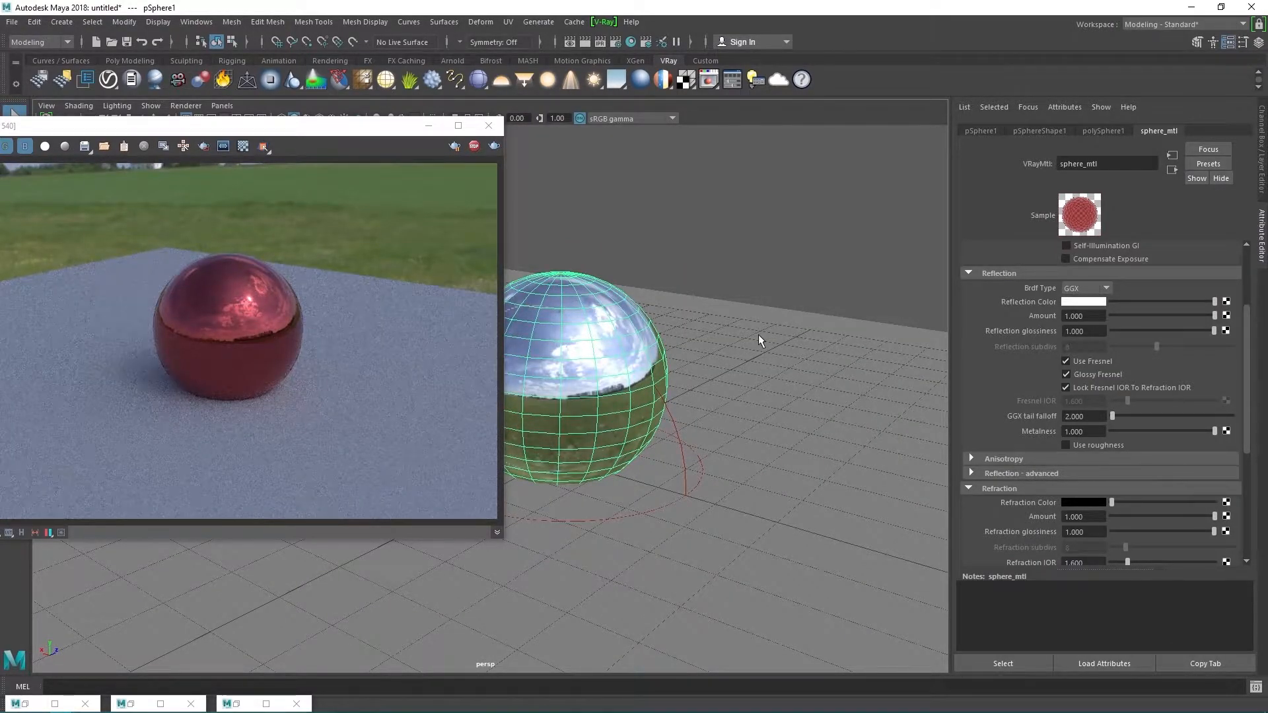
Step: Dismiss the autosave and set the sphere material's metalness to 0
left_click(657, 371)
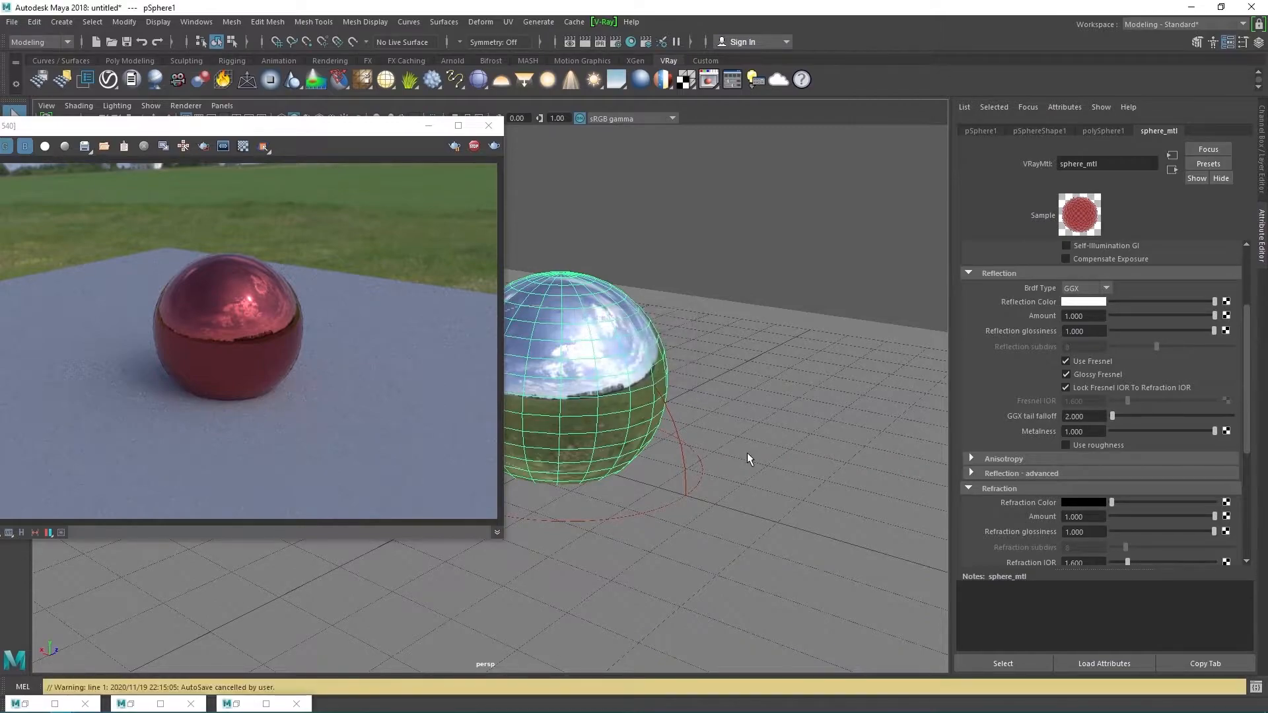
left_click_drag(766, 434, 776, 429, "alt")
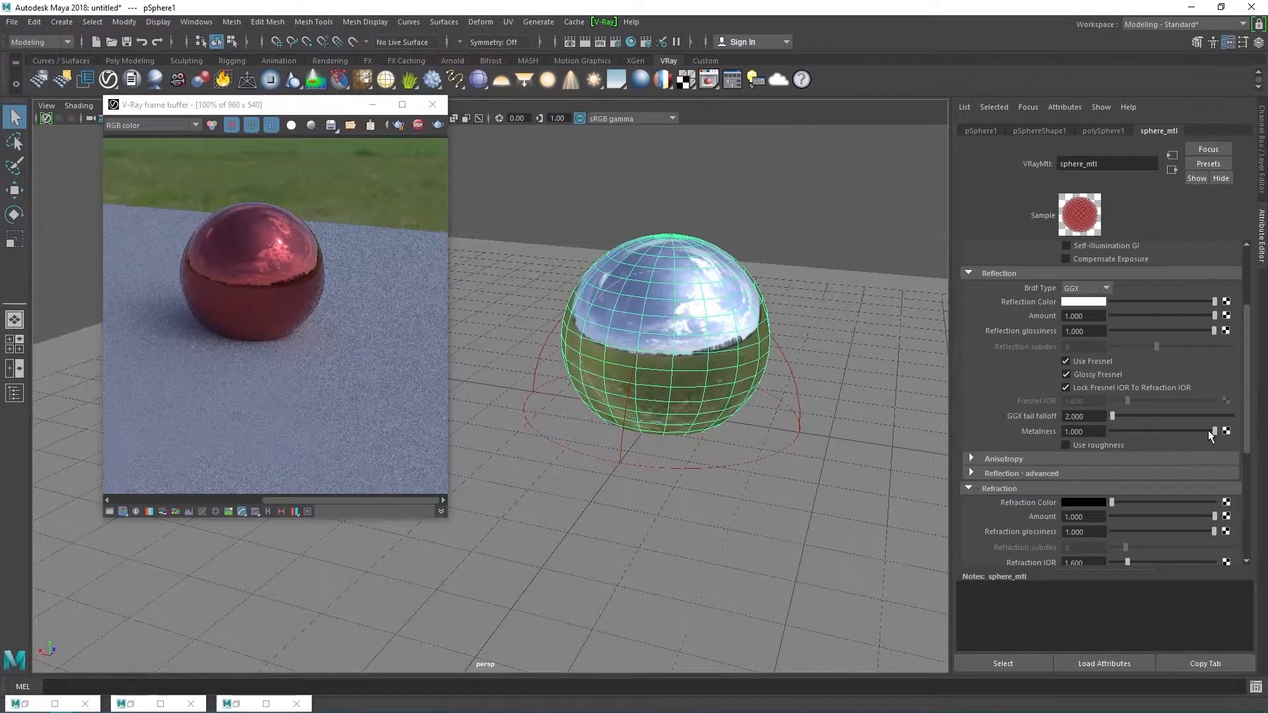
left_click_drag(1215, 429, 953, 439)
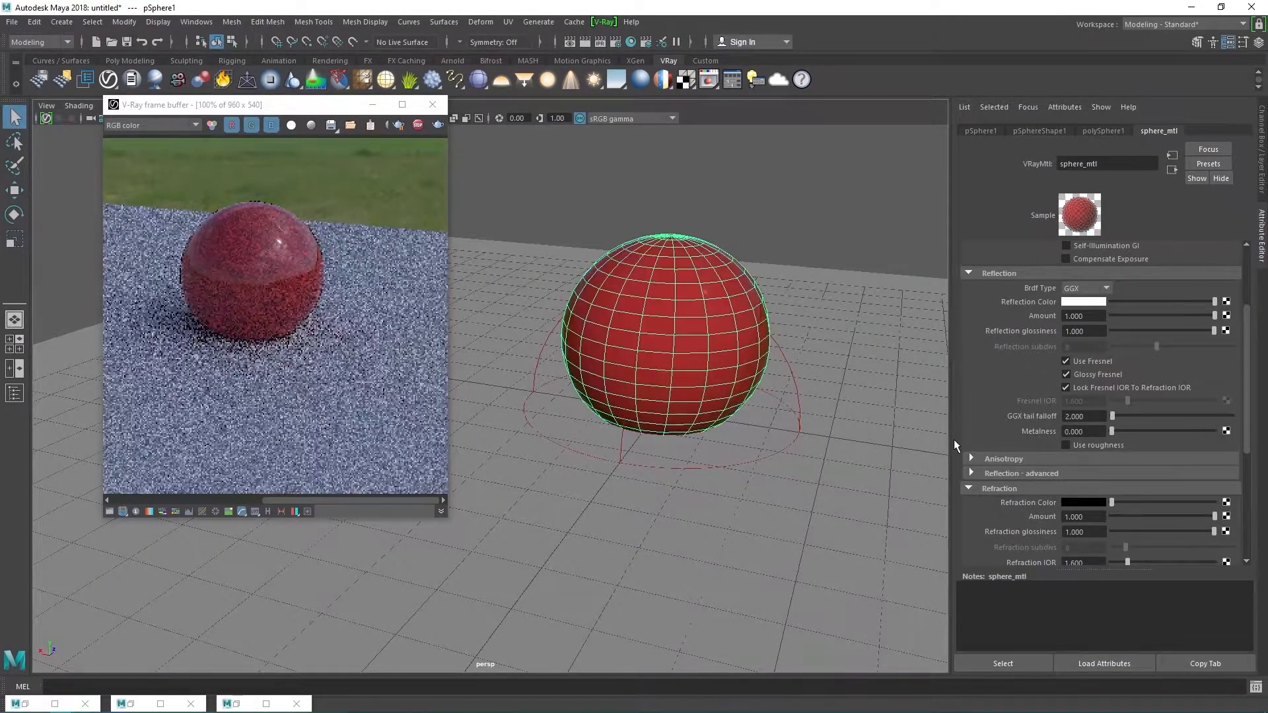
Step: Raise the sphere material's refraction color to white and inspect the transparent sphere from a lower, closer angle
scroll(1039, 366, "down", 3)
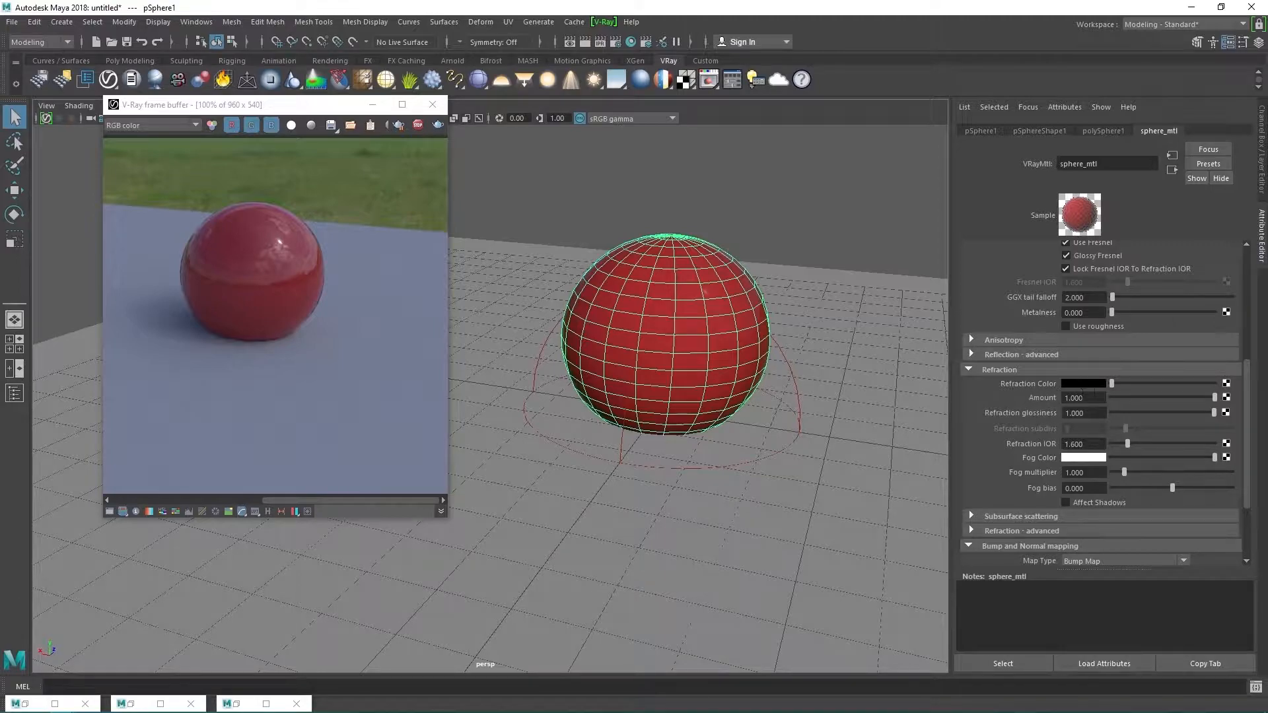
left_click_drag(1115, 382, 1263, 399)
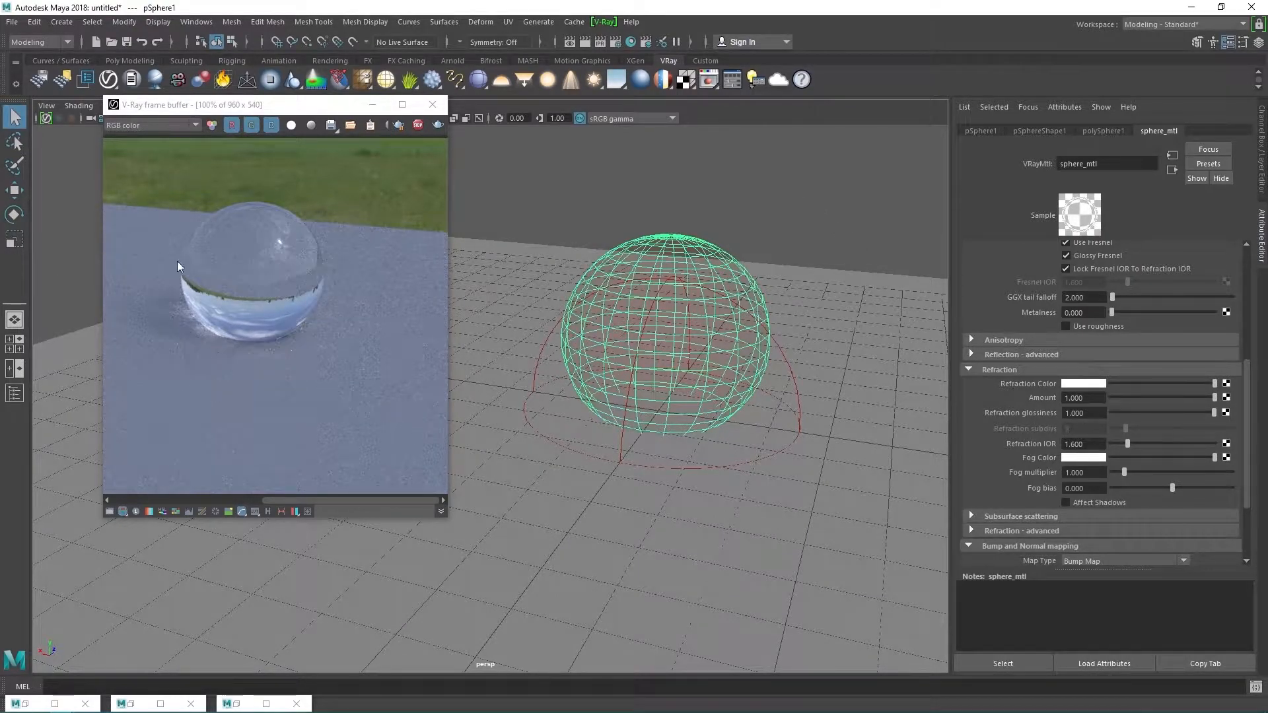
left_click_drag(701, 429, 705, 404, "alt")
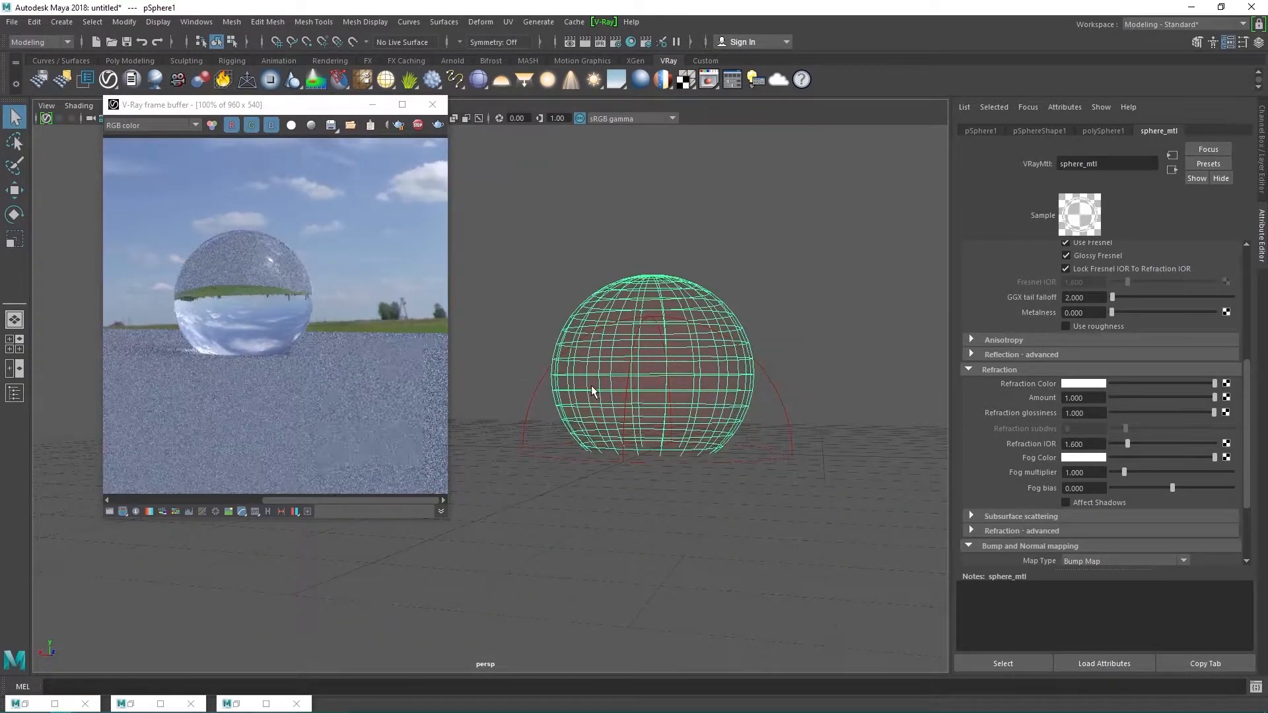
right_click_drag(589, 382, 858, 419, "alt")
left_click_drag(849, 424, 704, 413, "alt")
Step: Set the sphere material's reflection color to black
scroll(1142, 454, "up", 4)
scroll(1140, 453, "up", 3)
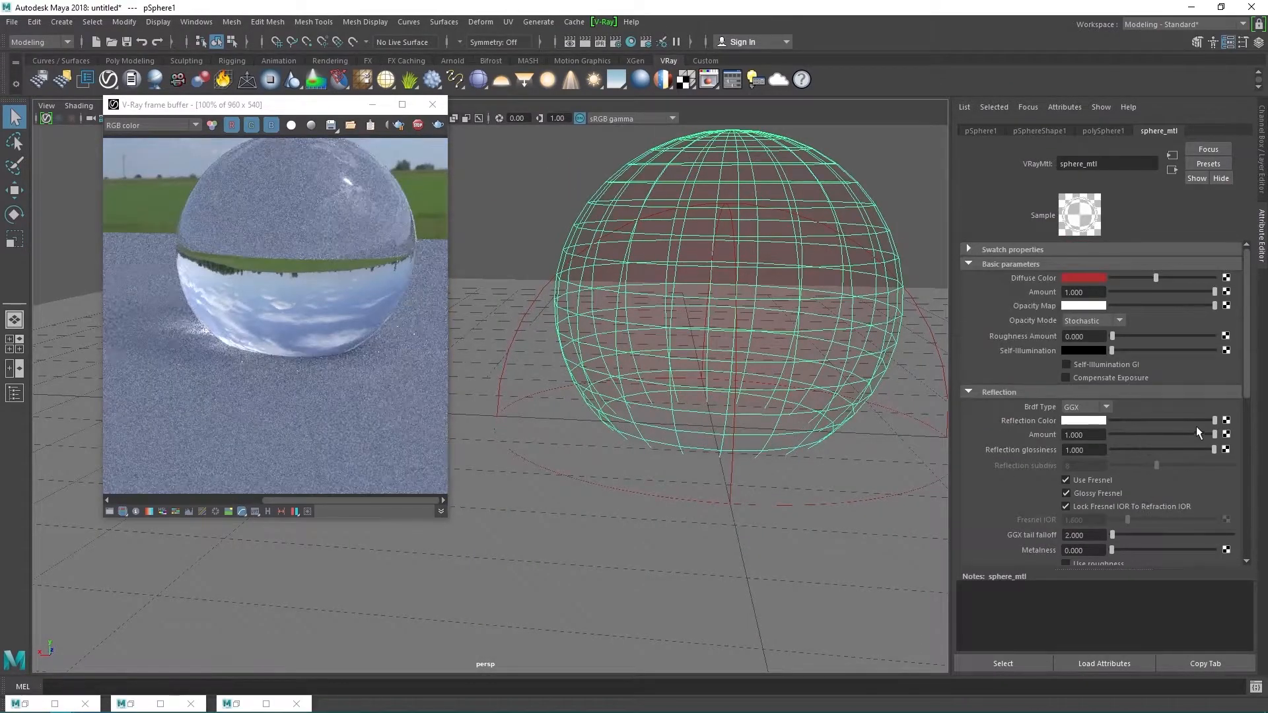
left_click_drag(1216, 421, 1111, 421)
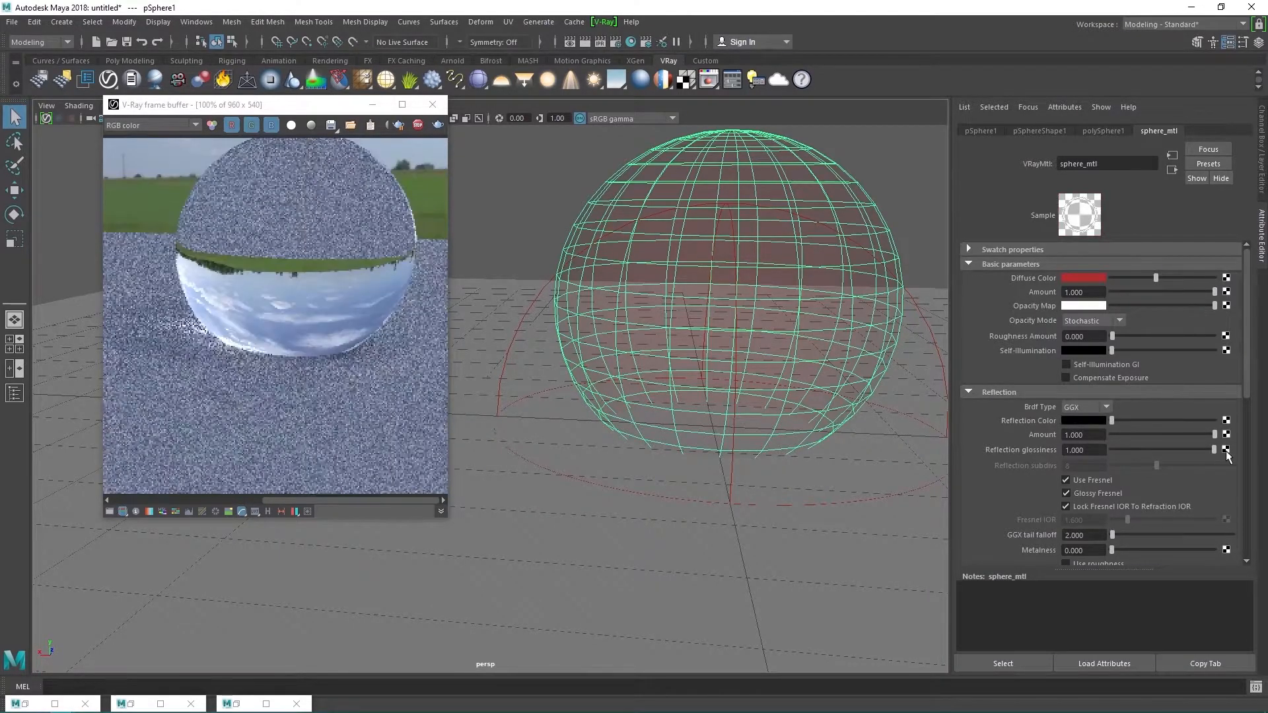
Step: Select the ground plane and hide it
left_click(635, 525)
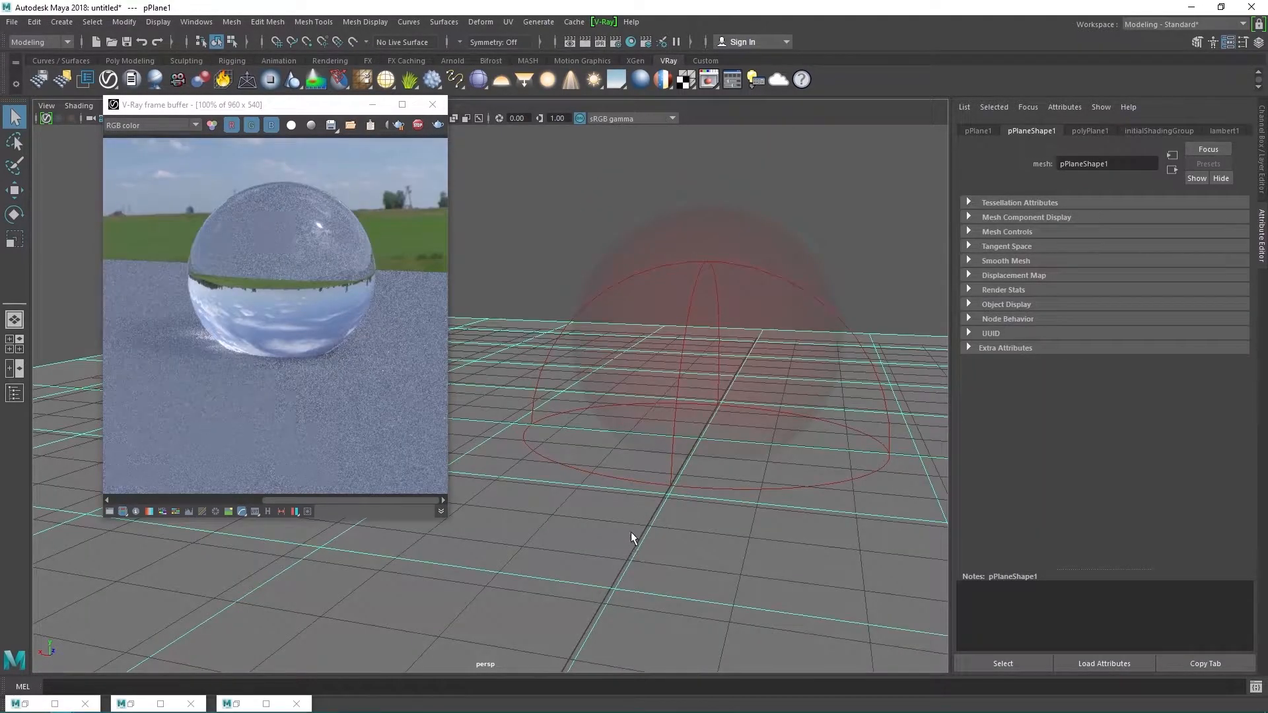
key("h")
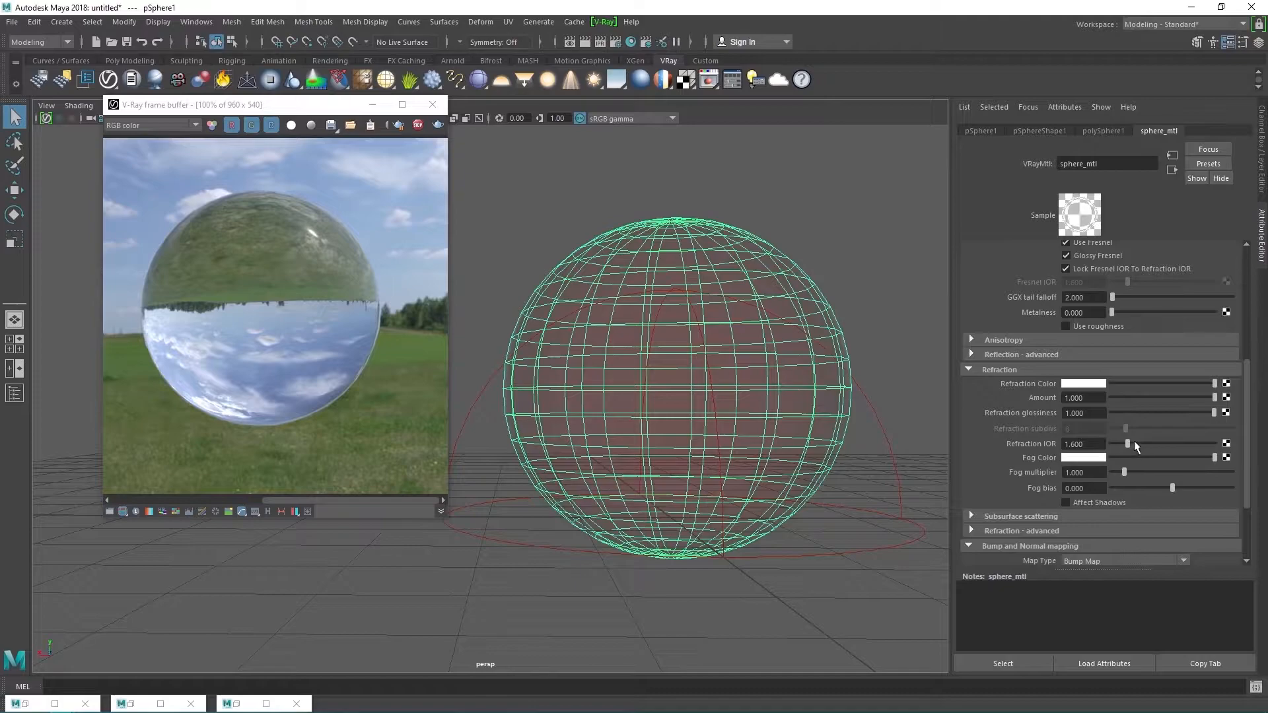
Step: Set the sphere material's refraction IOR and reflection glossiness to 0
left_click_drag(1135, 442, 1107, 438)
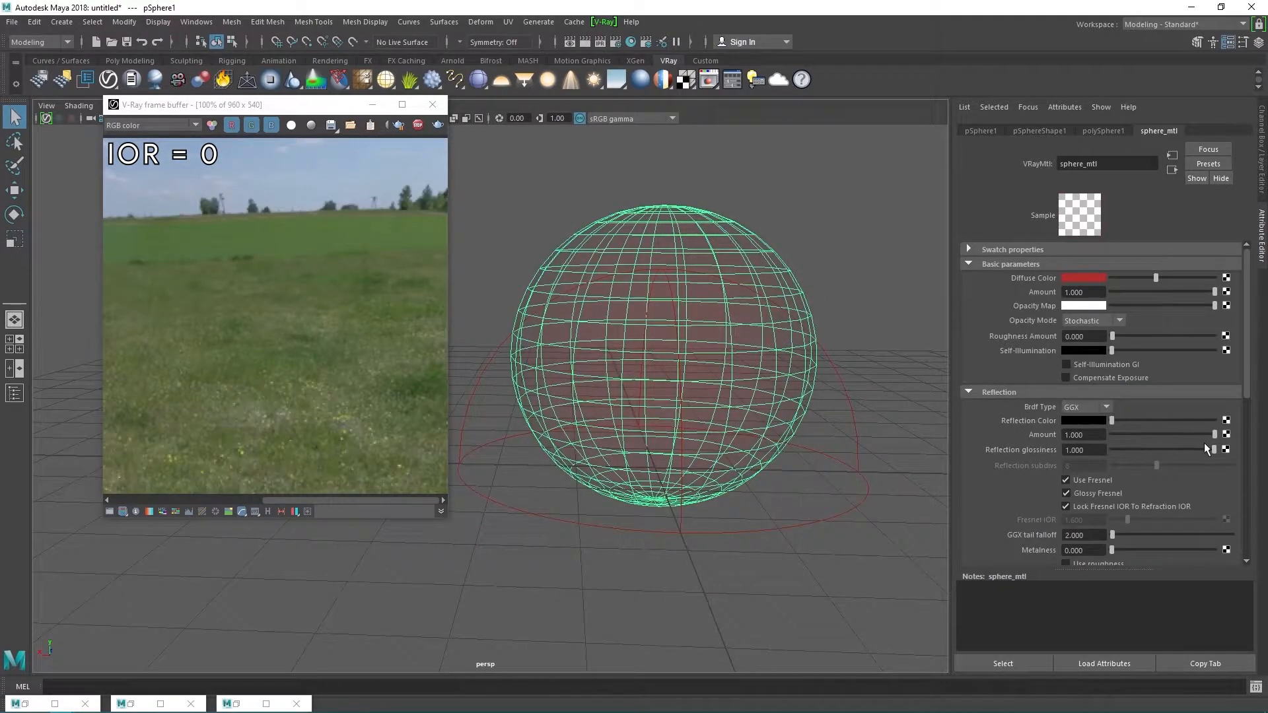
left_click_drag(1214, 449, 982, 437)
scroll(794, 445, "down", 5)
scroll(782, 445, "up", 6)
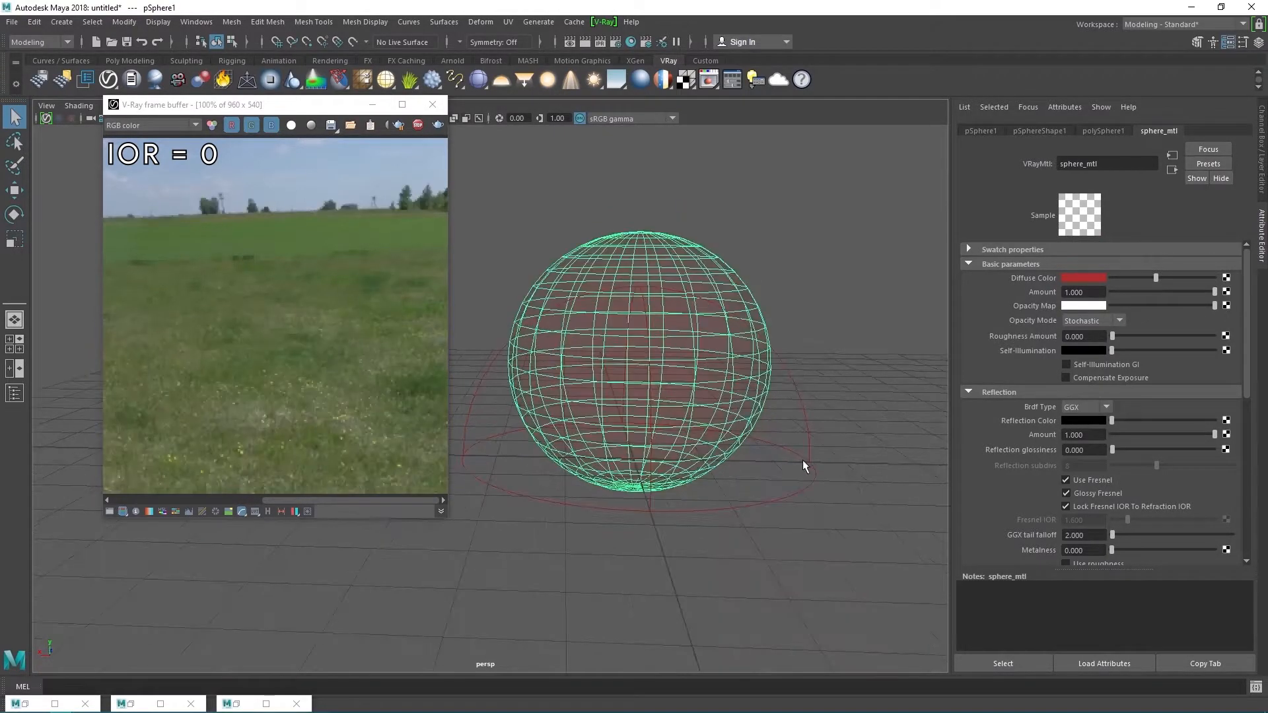
Step: Set the sphere material's refraction IOR to 1
left_click_drag(802, 459, 665, 444, "alt")
scroll(1031, 397, "down", 6)
left_click(1083, 365)
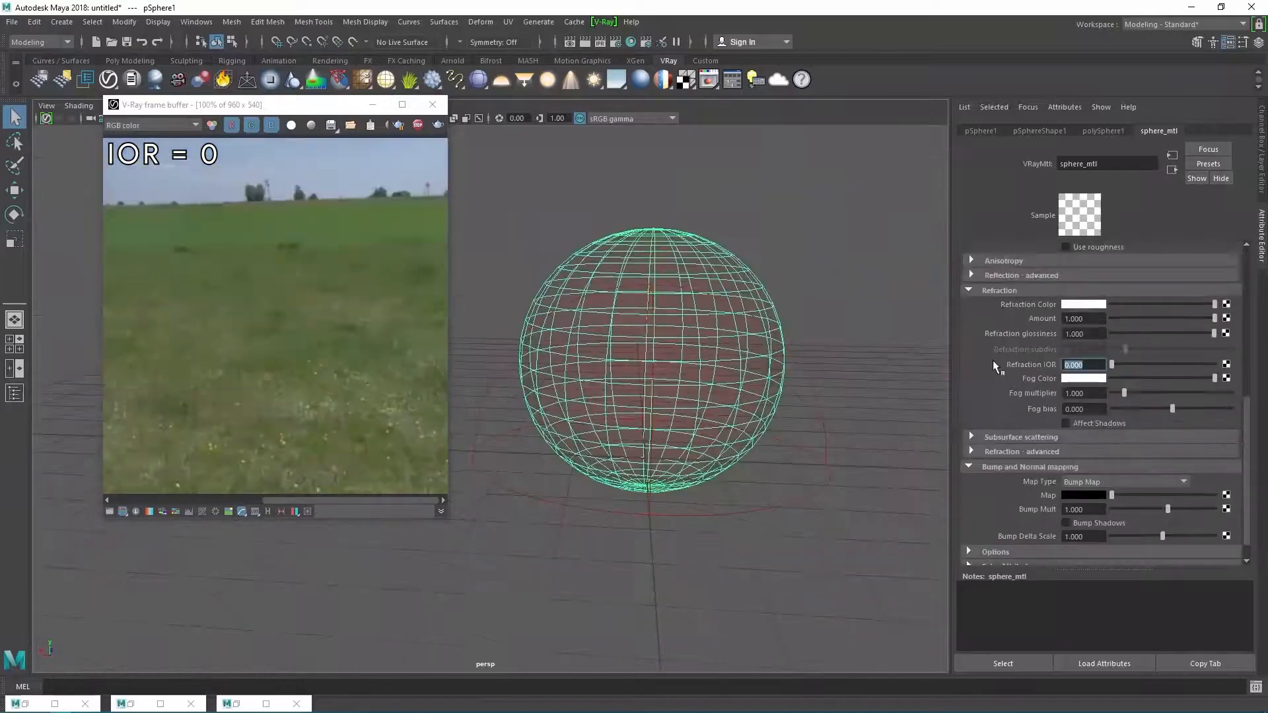
type("1")
key("Return")
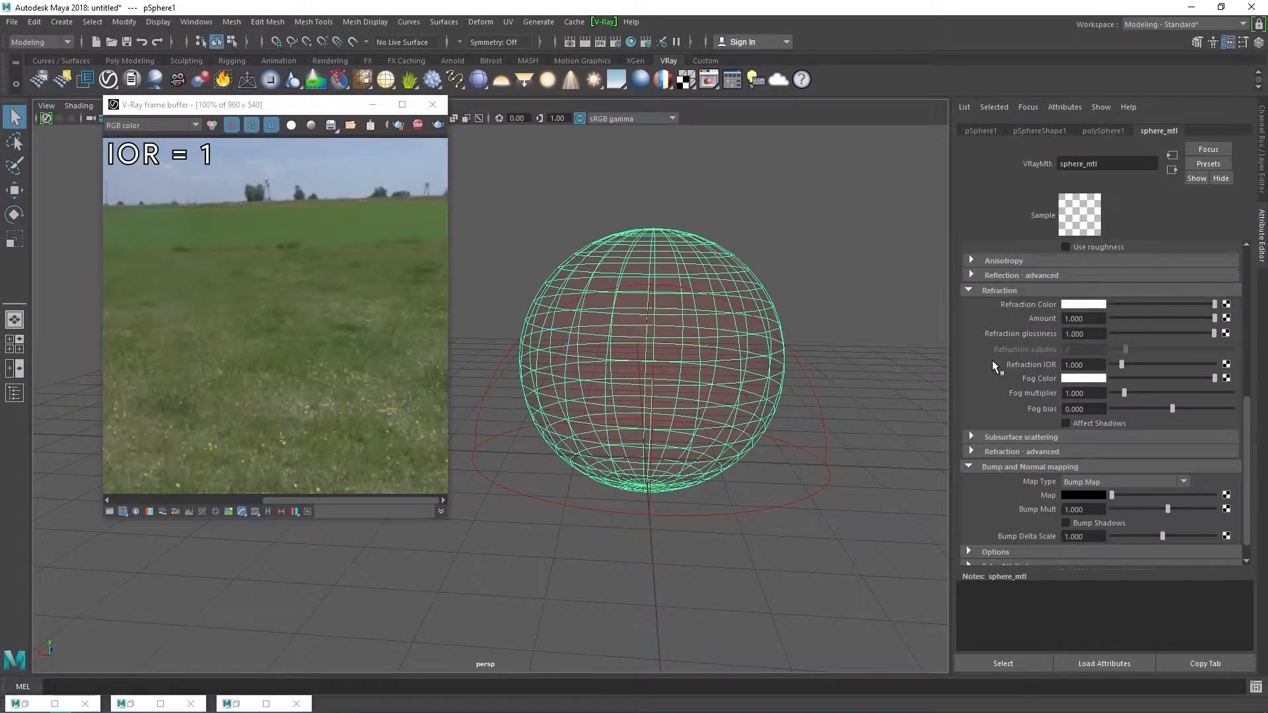
Step: Set the sphere material's refraction IOR to 1.333
scroll(716, 388, "down", 5)
scroll(716, 387, "up", 4)
left_click_drag(1086, 393, 978, 391)
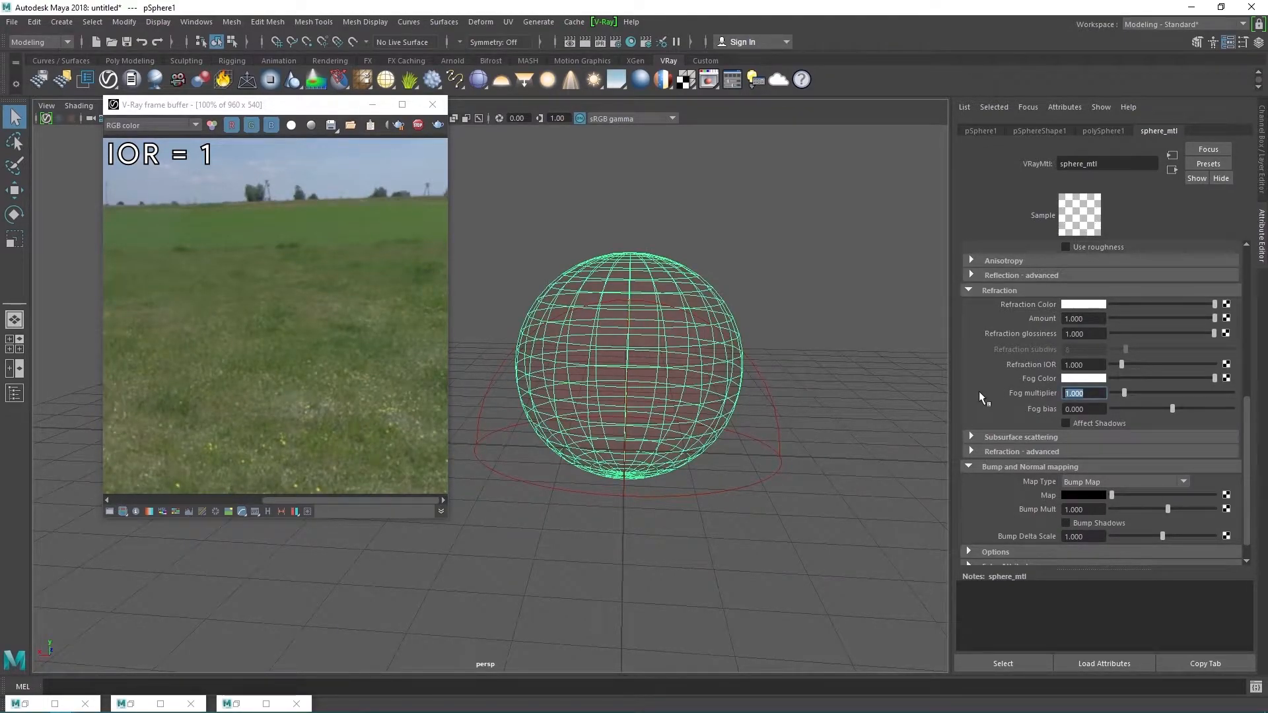
left_click_drag(1087, 365, 1005, 366)
type("1.333")
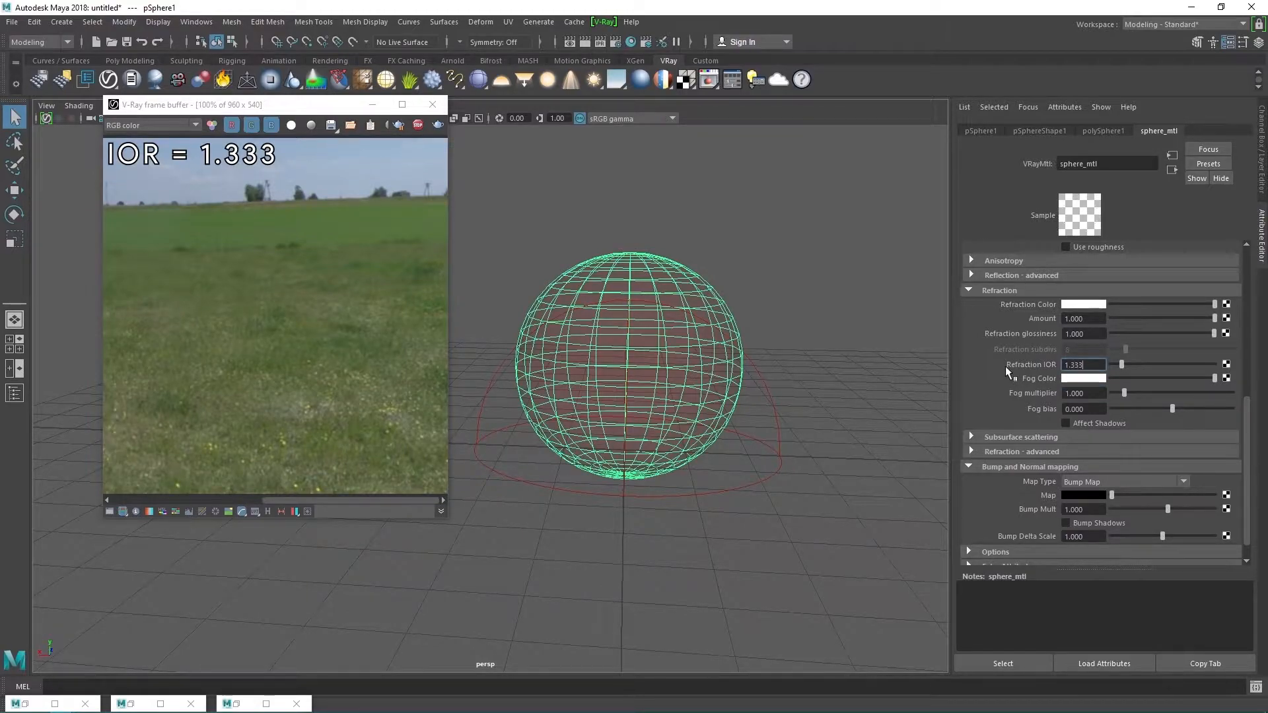
key("Return")
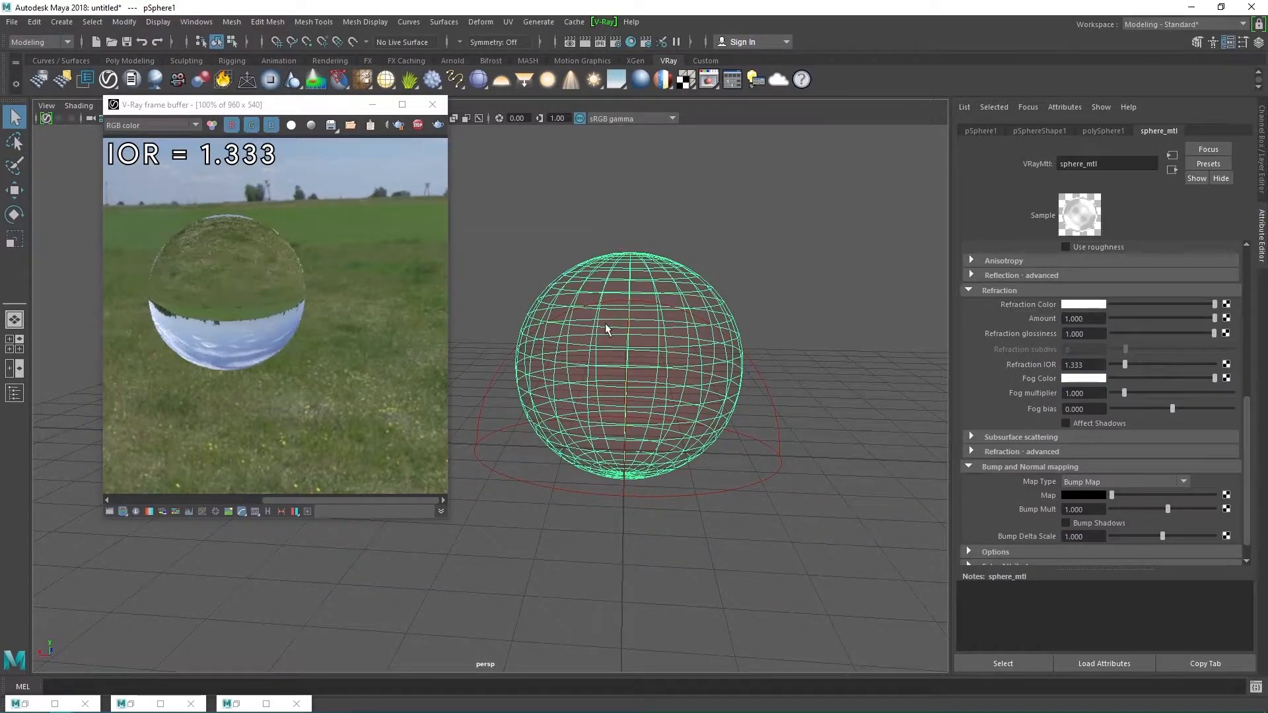
Step: Set the sphere material's refraction IOR to 1.6 and view the refracted surroundings in the render
left_click_drag(685, 410, 739, 388, "alt")
double_click(1092, 364)
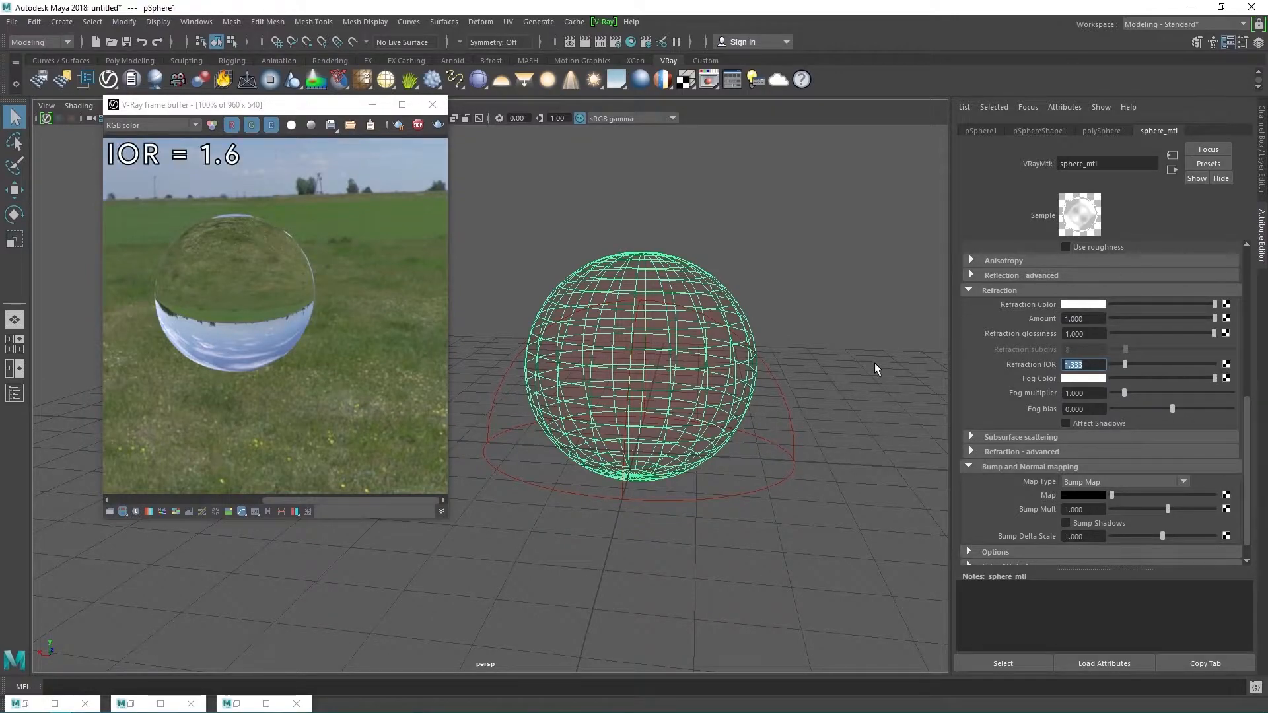
type("1.6")
key("Return")
left_click_drag(634, 377, 654, 356, "alt")
scroll(1224, 383, "up", 2)
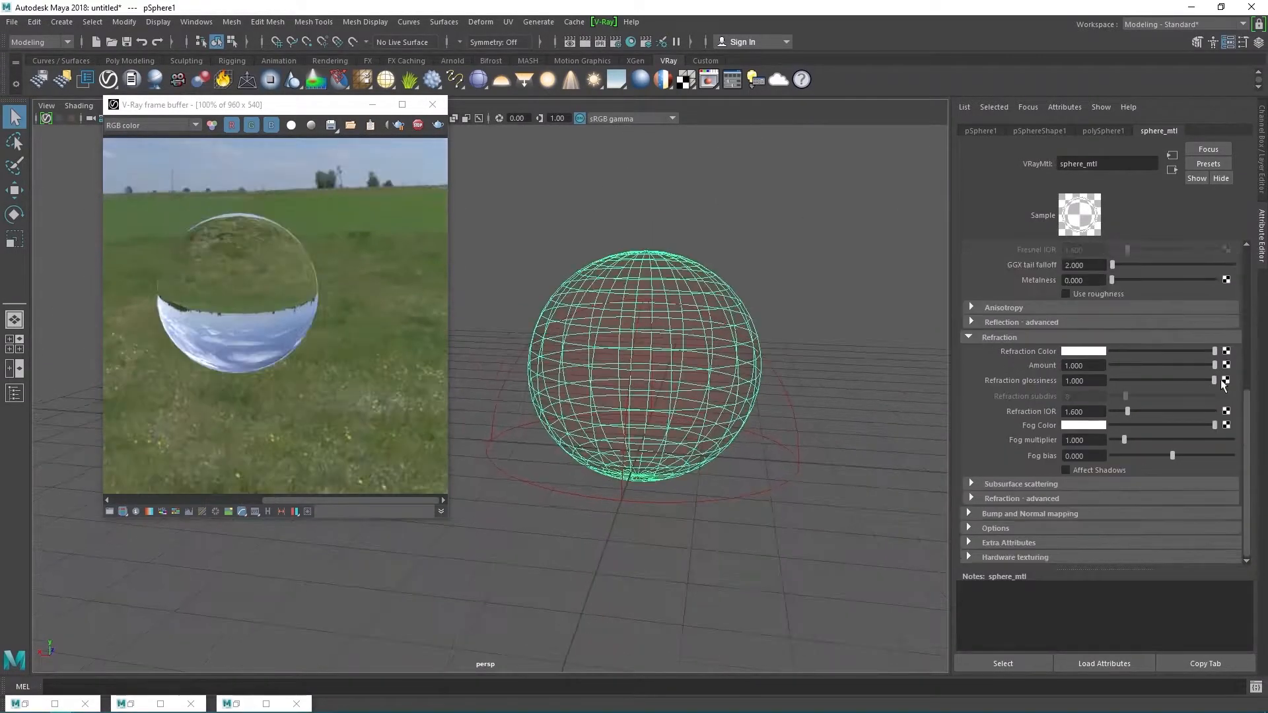
Step: Lower the refraction glossiness to 0.513 and reduce it further, viewing the frosted sphere in the render
left_click(1164, 381)
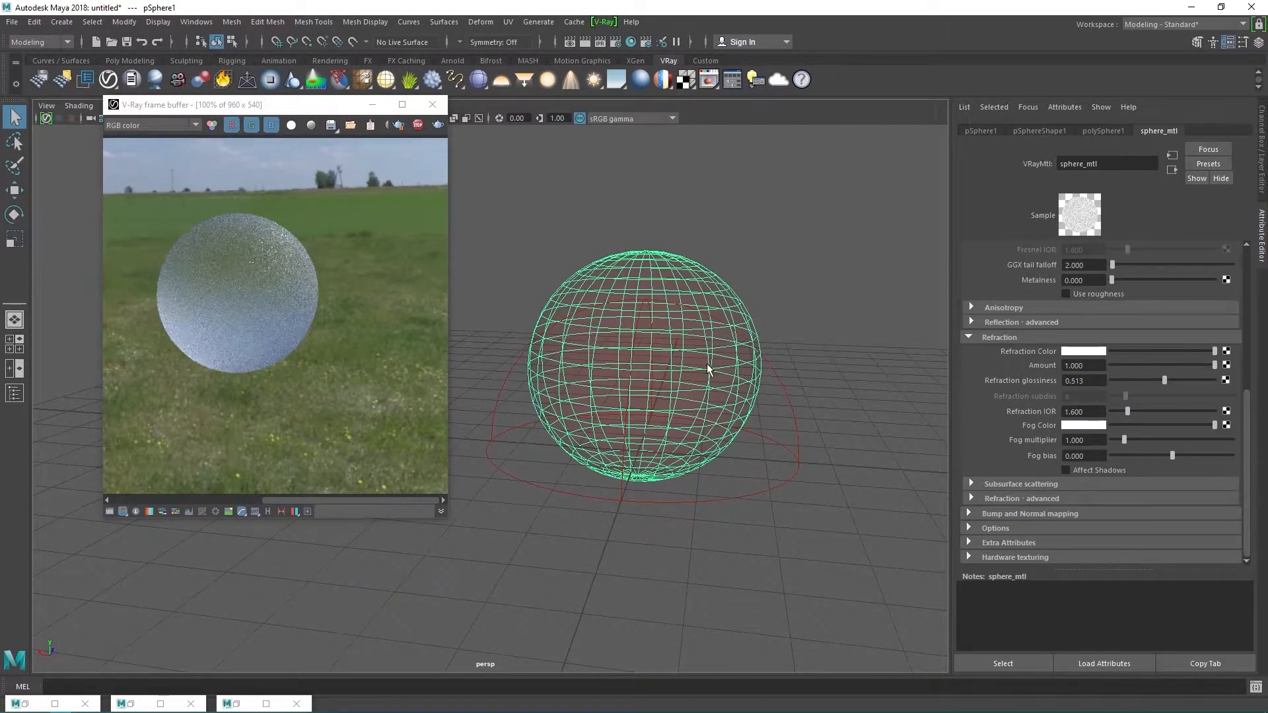
mouse_move(654, 412)
left_mouse_down("alt")
mouse_move(693, 399)
mouse_move(623, 405)
mouse_move(634, 410)
left_mouse_up("alt")
left_click(1137, 381)
left_click_drag(667, 446, 742, 413, "alt")
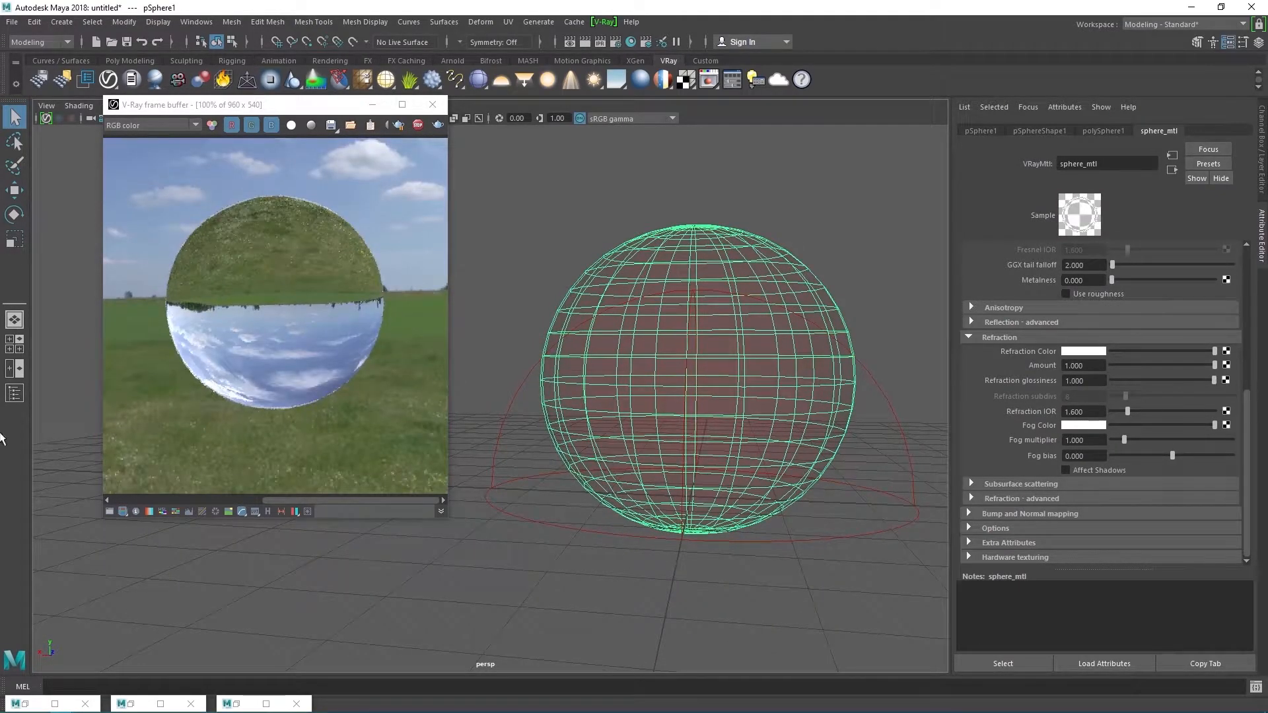
Step: Show the Outliner, move the frame buffer out of its way, unhide the ground plane, and hide the Outliner again
left_click(14, 393)
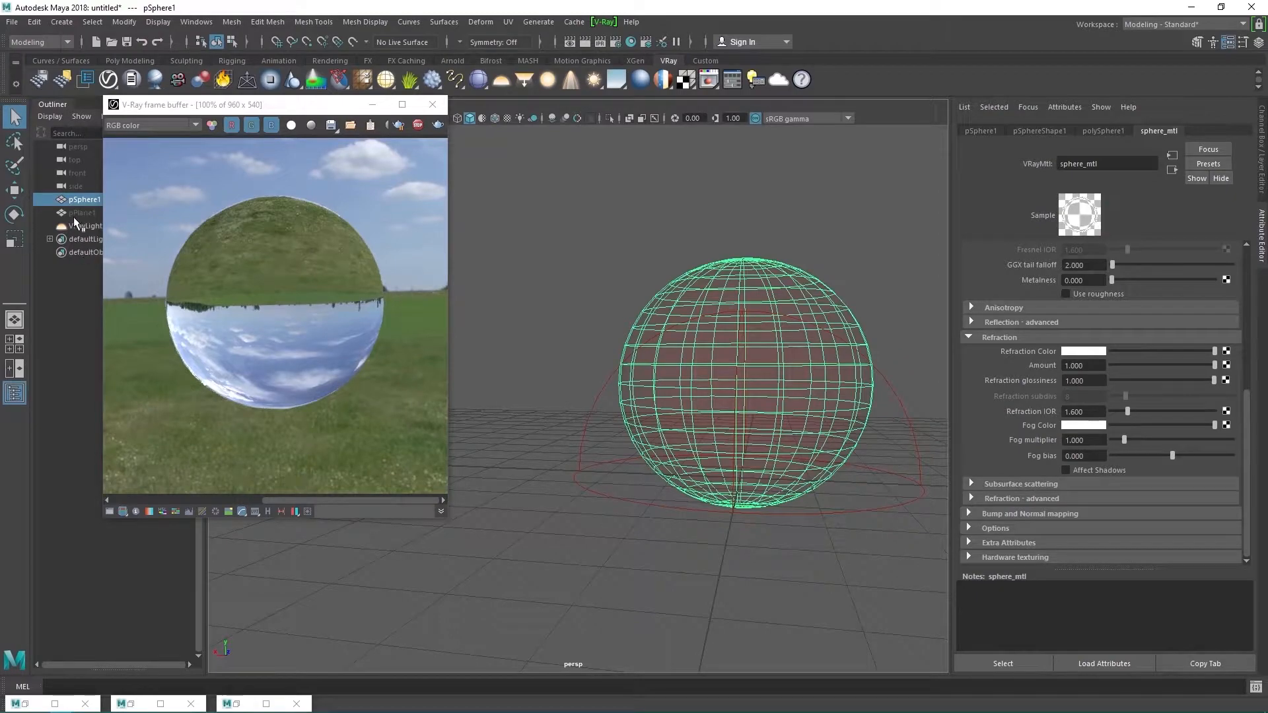
left_click_drag(218, 105, 354, 115)
left_click(91, 212)
key("h")
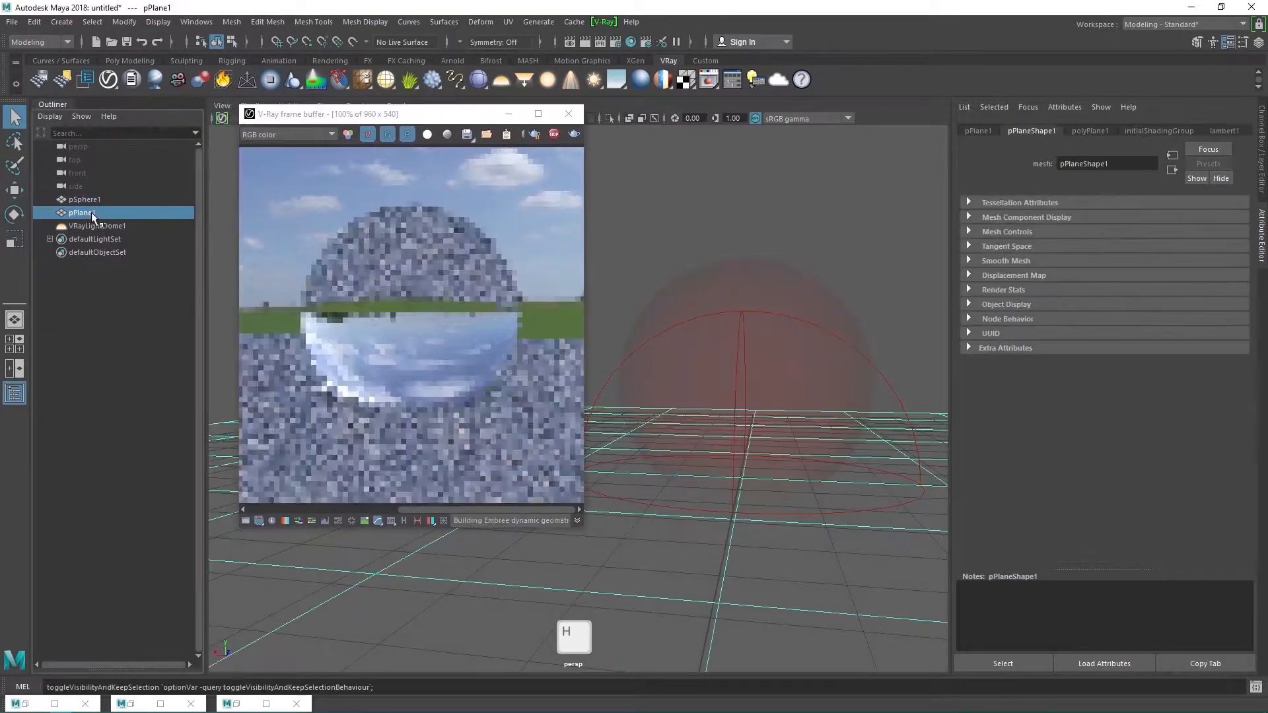
left_click(14, 394)
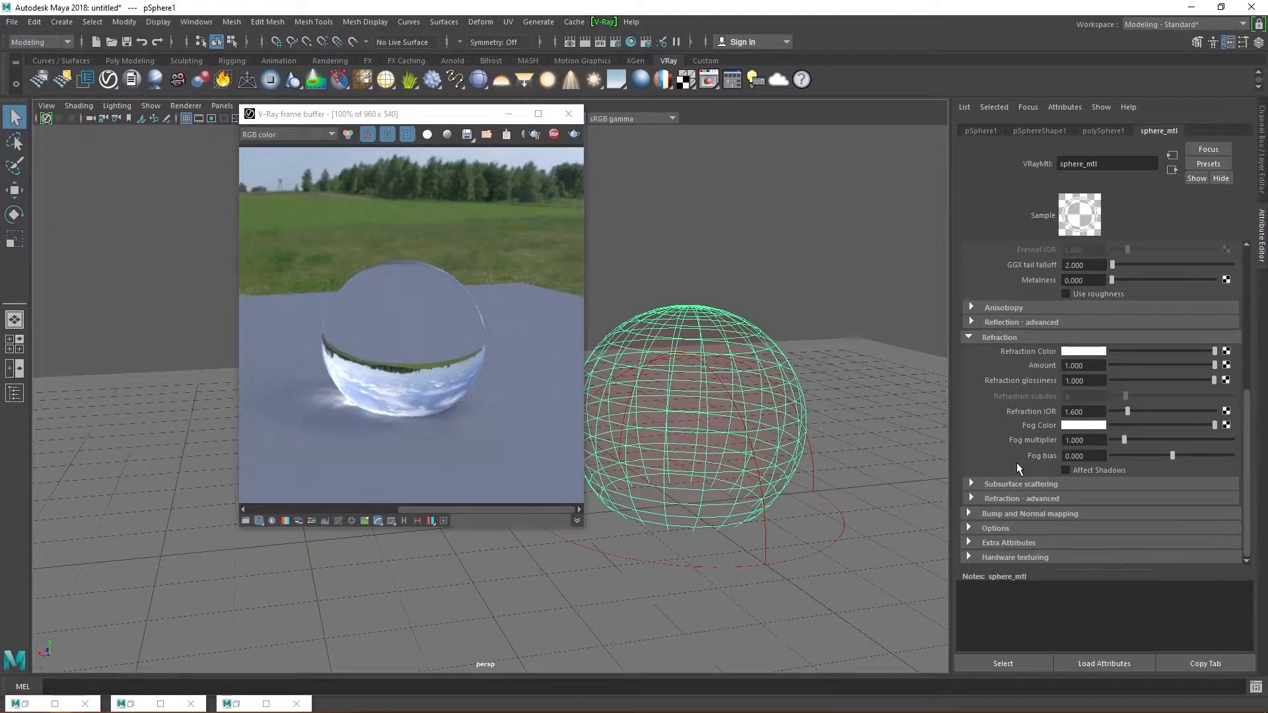
Step: Set the sphere material's fog color to pure red and view the tinted glass in the render
left_click(1081, 427)
left_click(1009, 417)
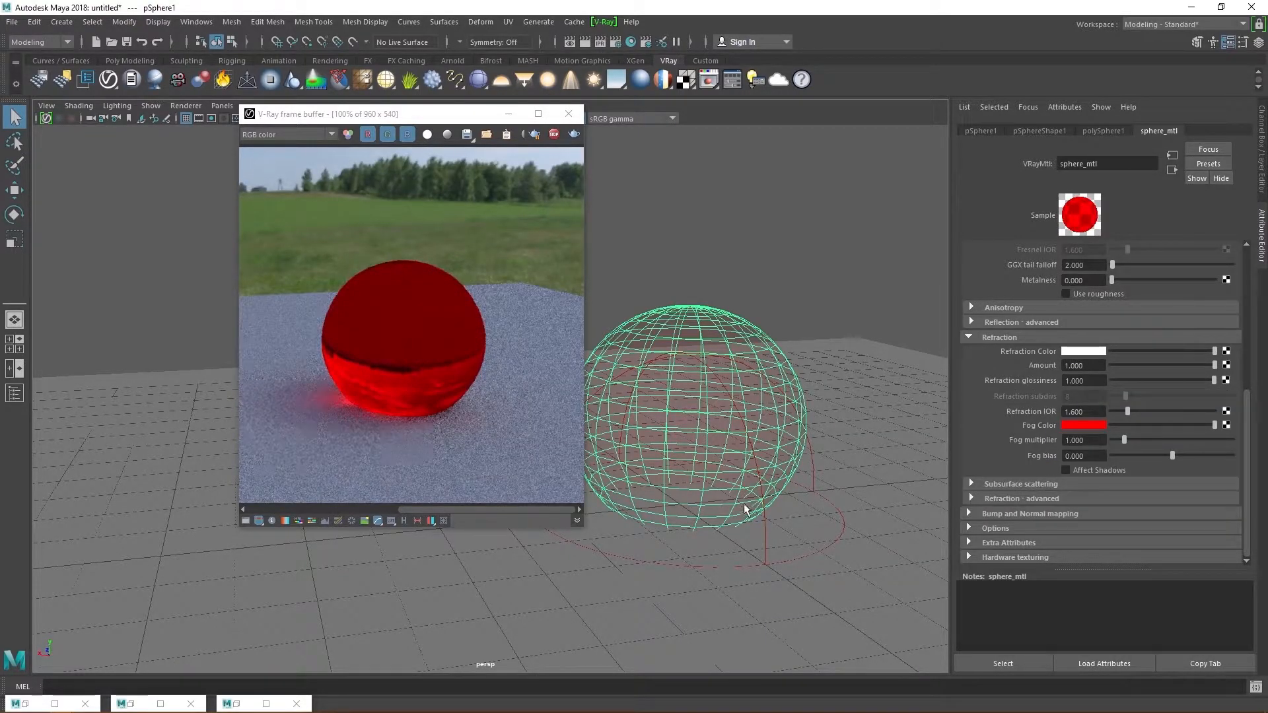
left_click_drag(687, 532, 640, 531, "alt")
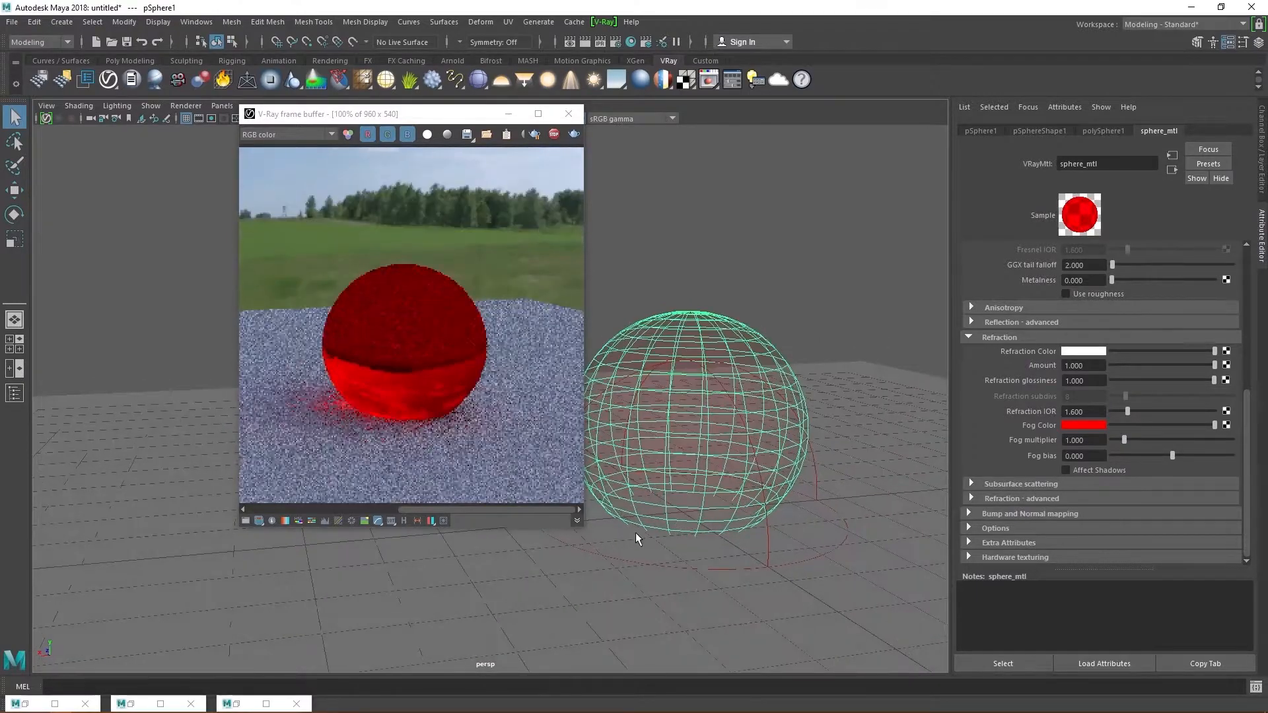
Step: Move the frame buffer clear of the sphere and toggle Affect Shadows for the material's refraction to compare the shadows
left_click_drag(445, 119, 272, 119)
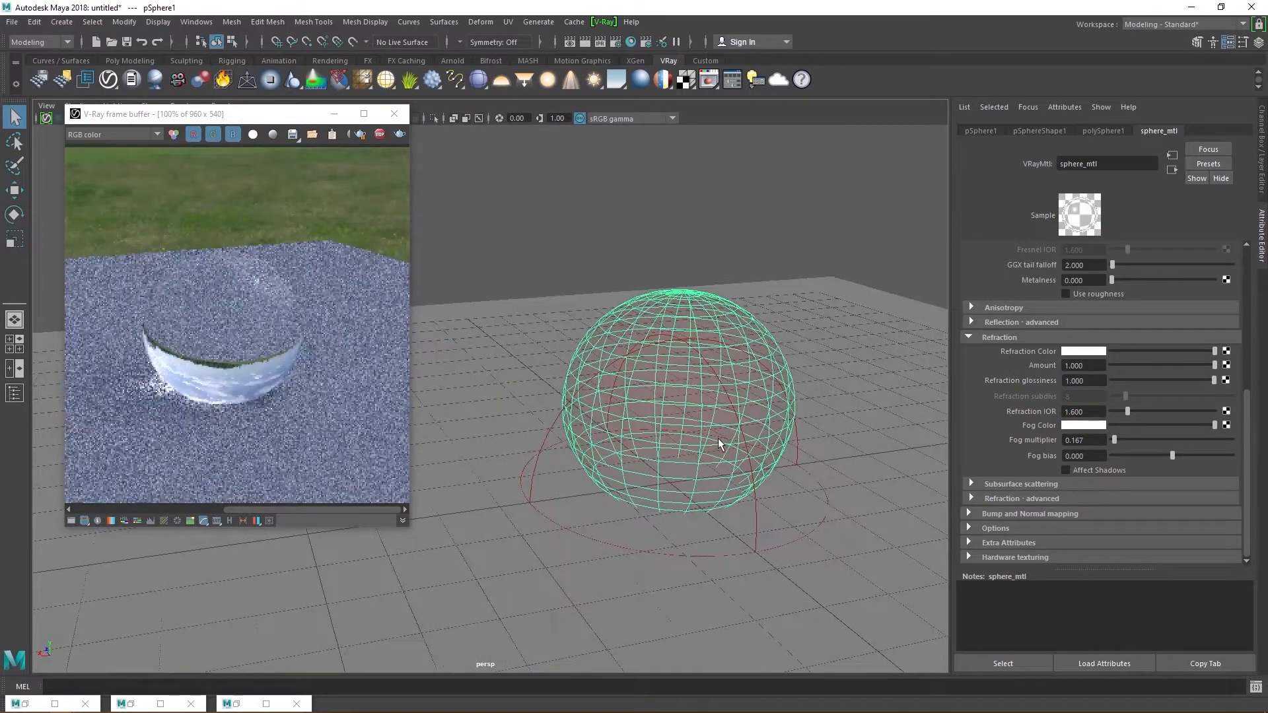
middle_click_drag(719, 438, 720, 456, "alt")
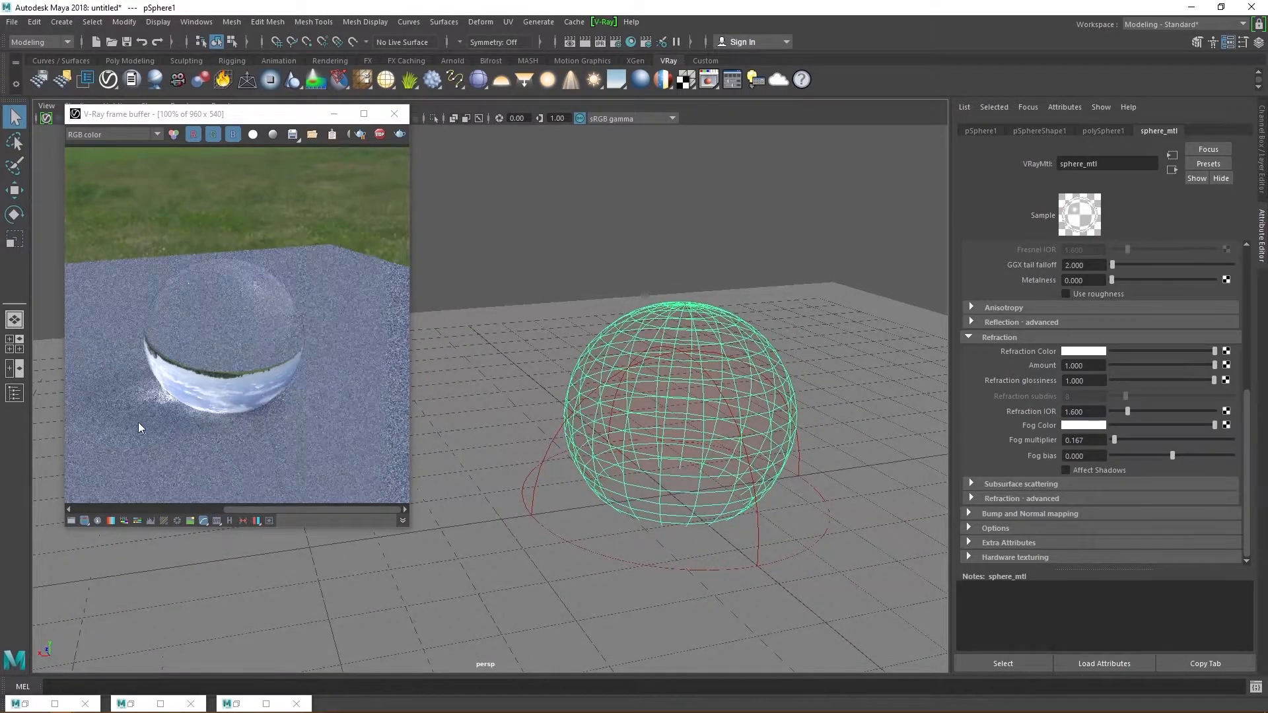
left_click(1073, 467)
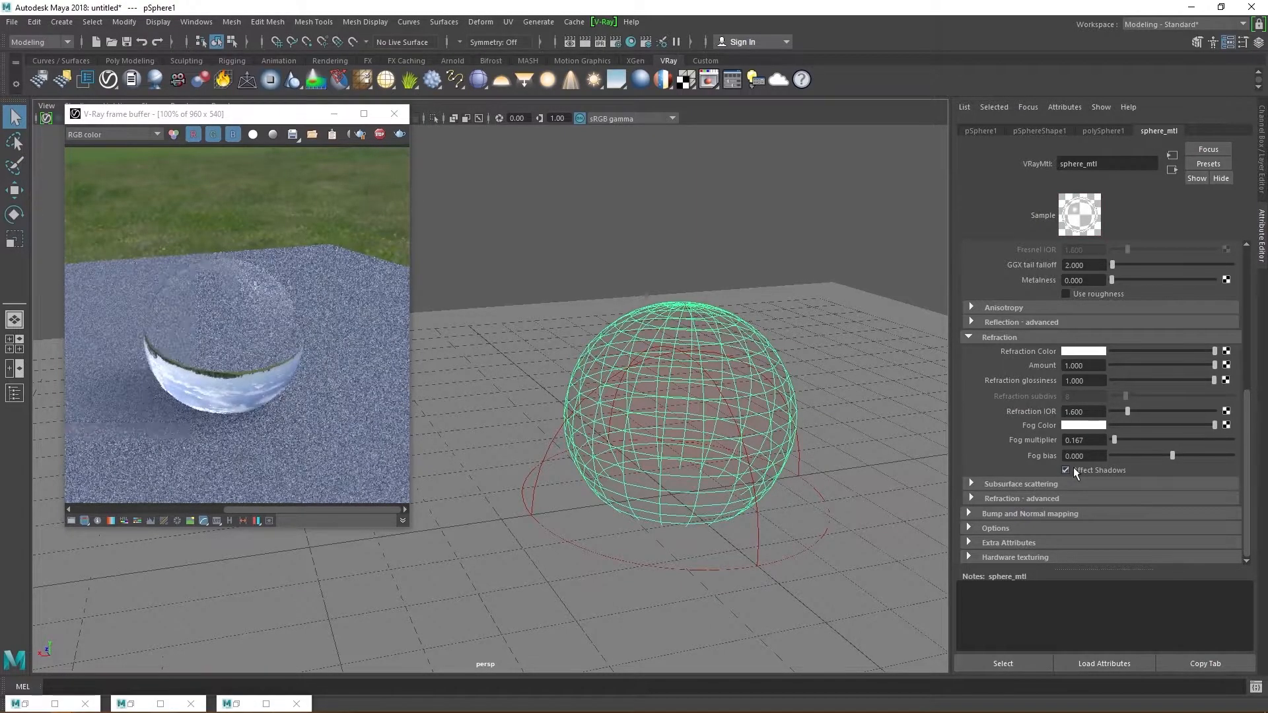
left_click(1072, 466)
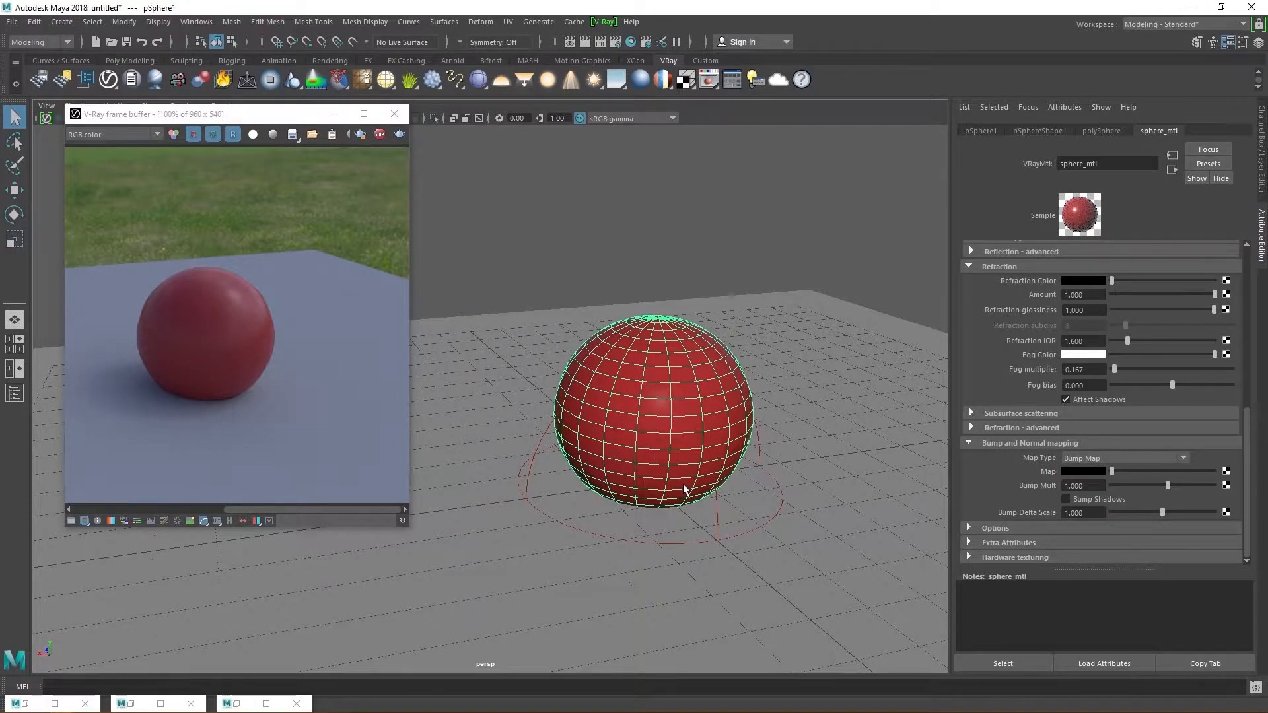
Step: Load the Furnishings.Fabrics.Canvas.bump(1).png file texture as the sphere material's bump map and view the fabric surface in the render
middle_click_drag(708, 487, 767, 483, "alt")
mouse_move(768, 484)
right_mouse_down("alt")
mouse_move(680, 430)
mouse_move(804, 453)
mouse_move(776, 471)
right_mouse_up("alt")
middle_click_drag(776, 471, 774, 474, "alt")
right_click_drag(651, 509, 726, 515, "alt")
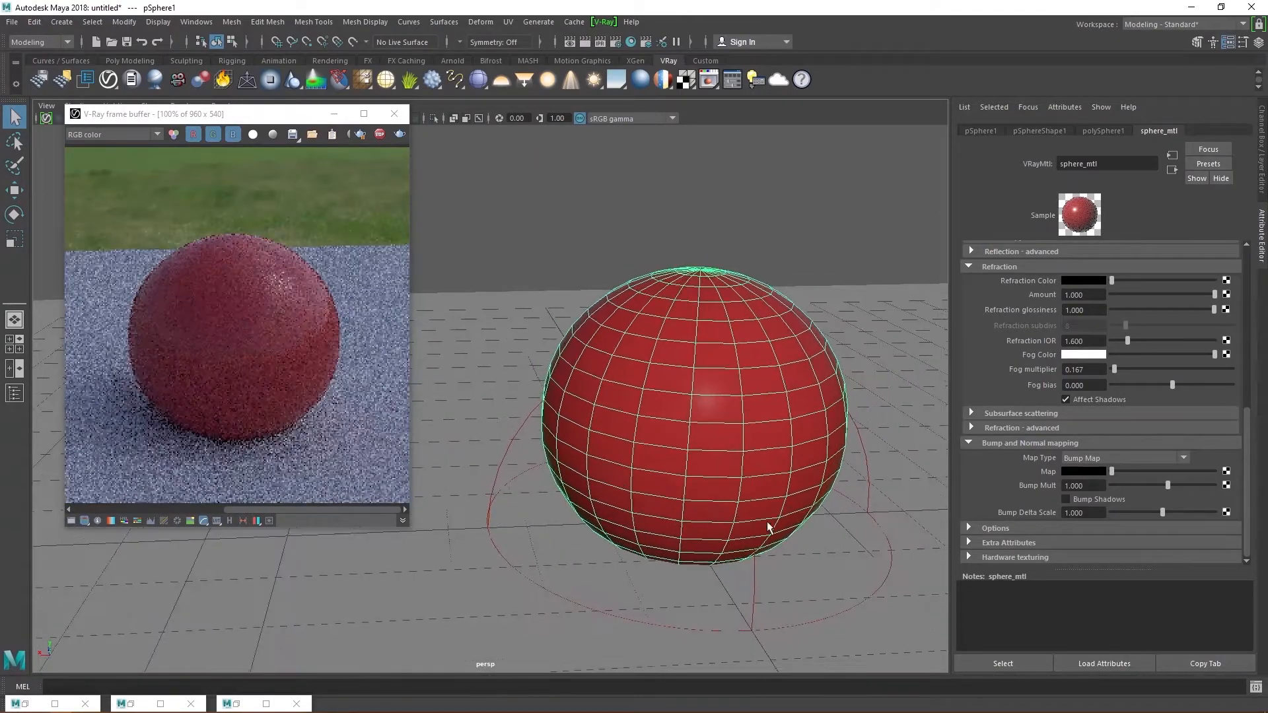
middle_click_drag(767, 526, 755, 507, "alt")
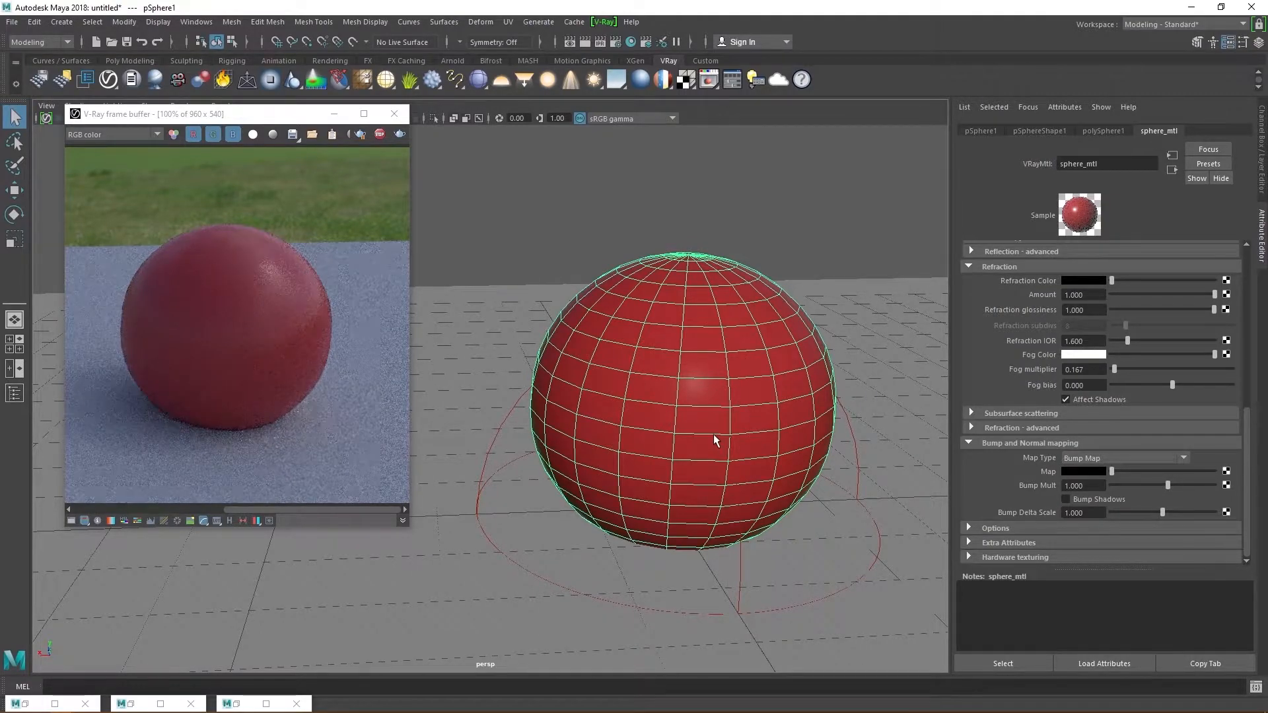
left_click(1227, 473)
left_click(656, 286)
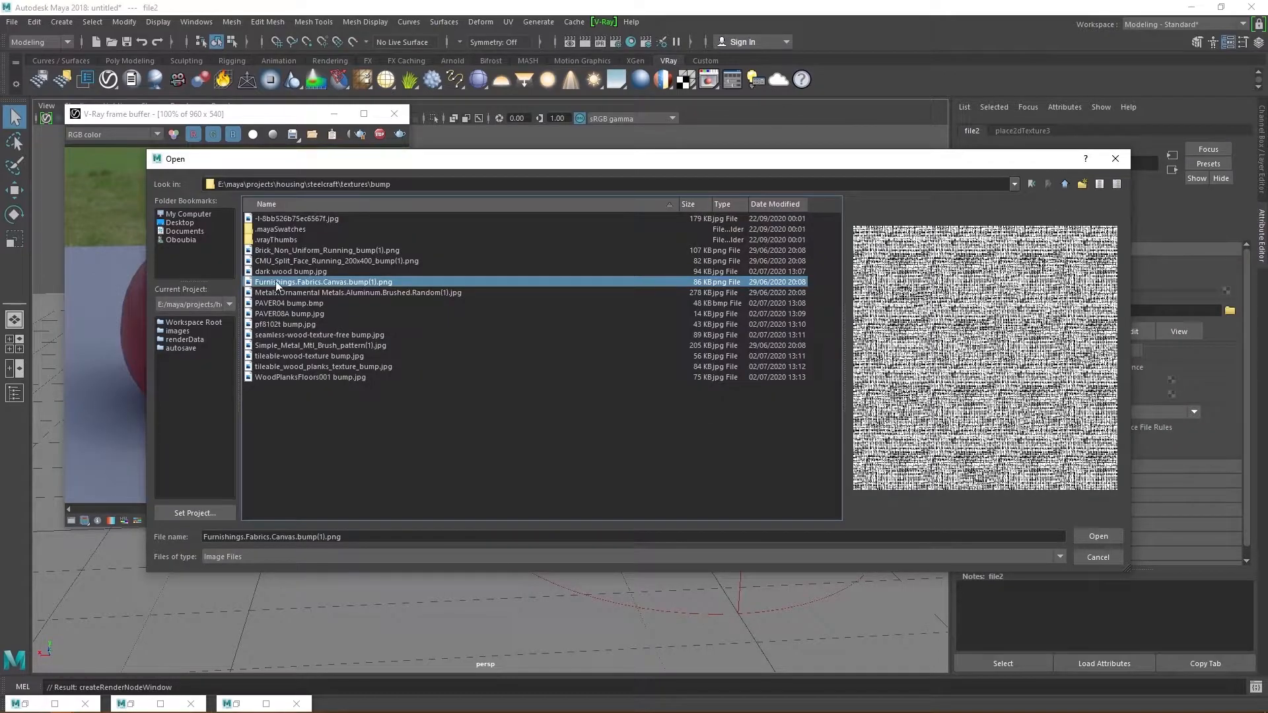
double_click(371, 282)
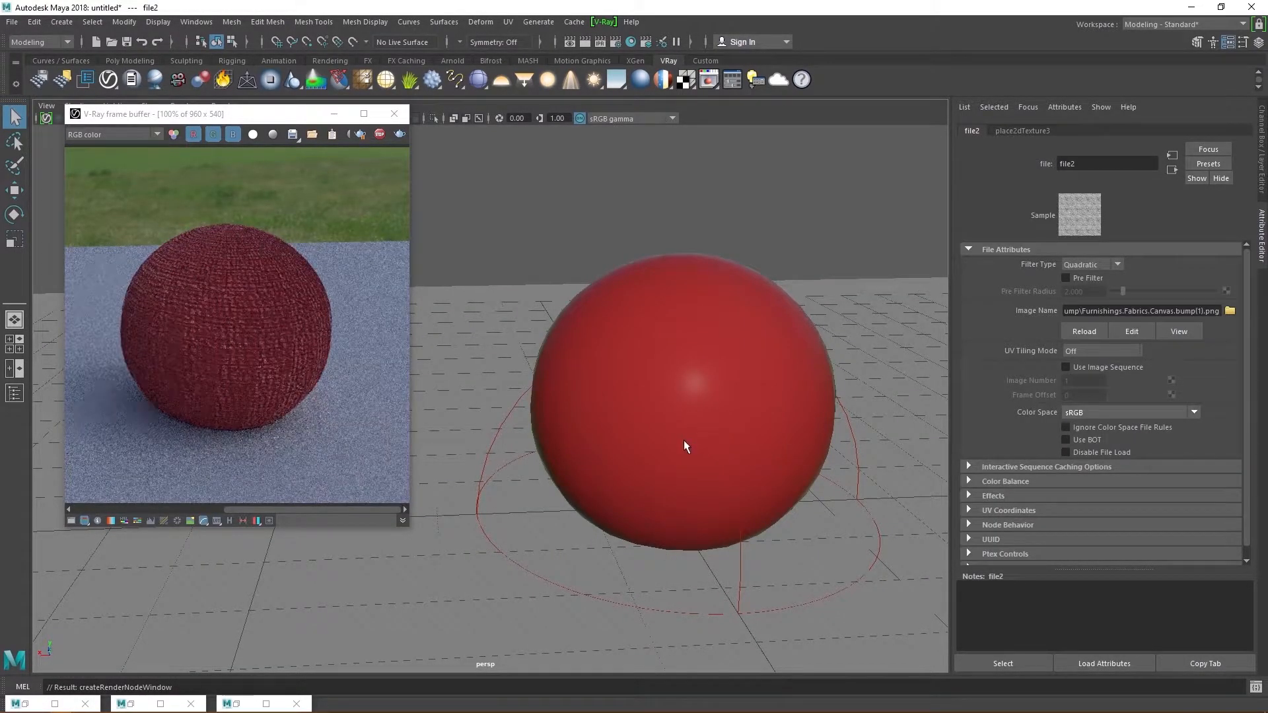
left_click_drag(700, 470, 677, 426, "alt")
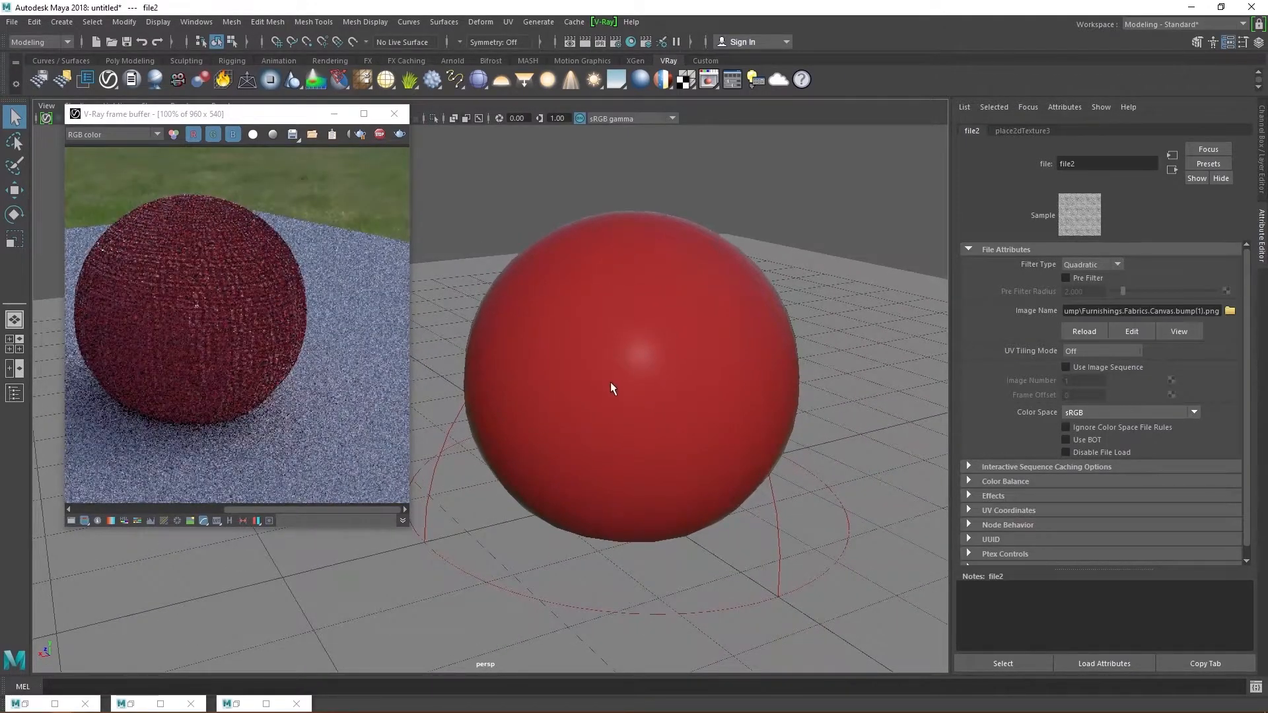
Step: Keep the sphere material's map type as Bump Map, raise its bump multiplier to 5.844, and enable bump shadows
left_click(704, 482)
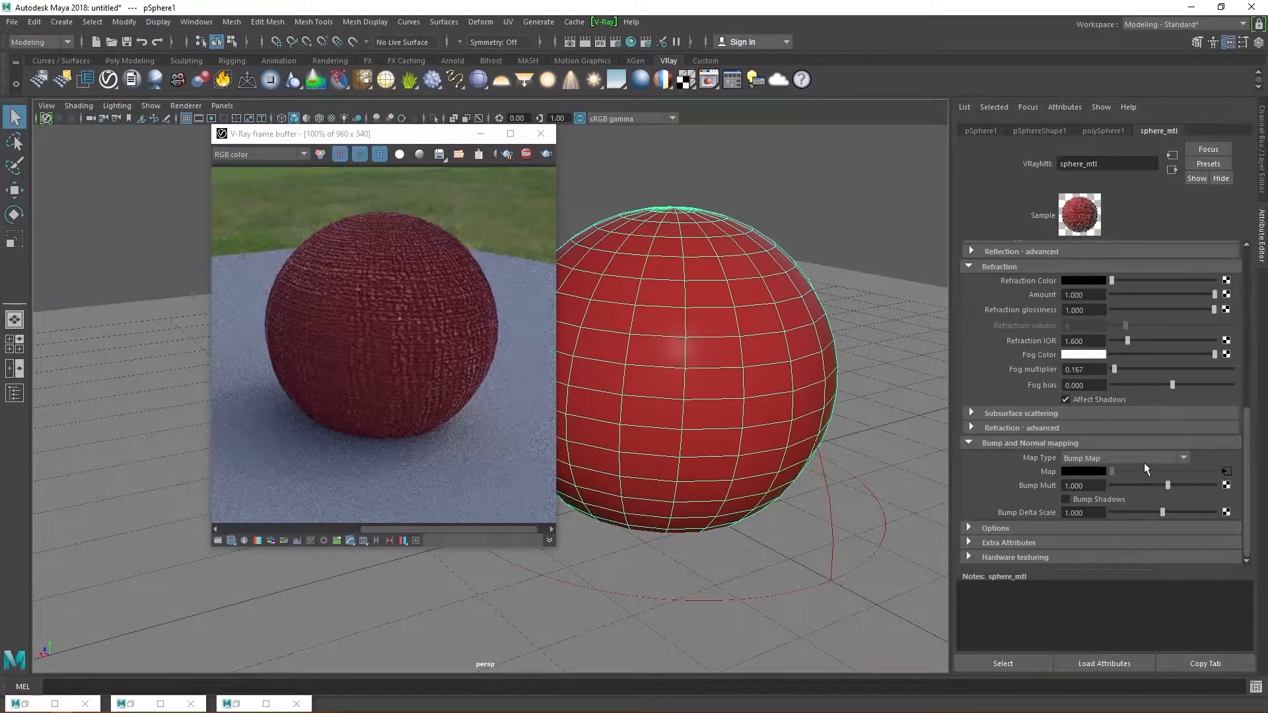
left_click(1144, 461)
left_click(1126, 472)
left_click_drag(1167, 486, 1191, 503)
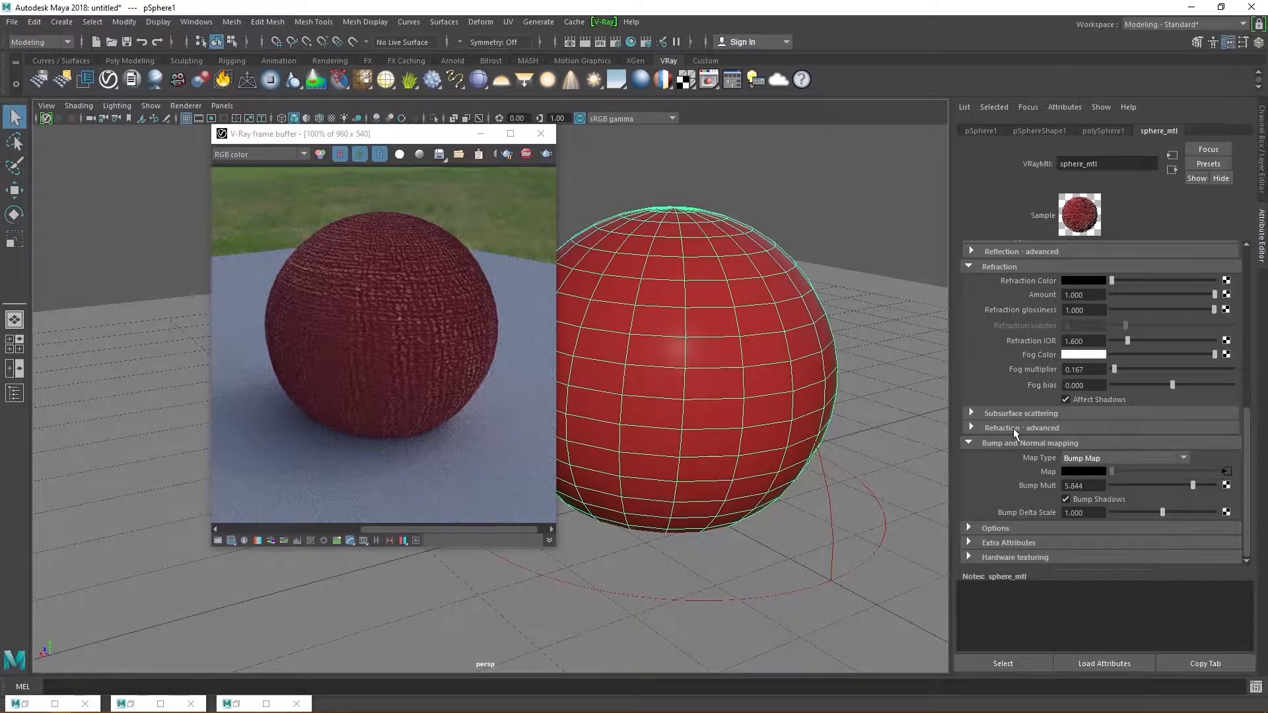
left_click(1019, 555)
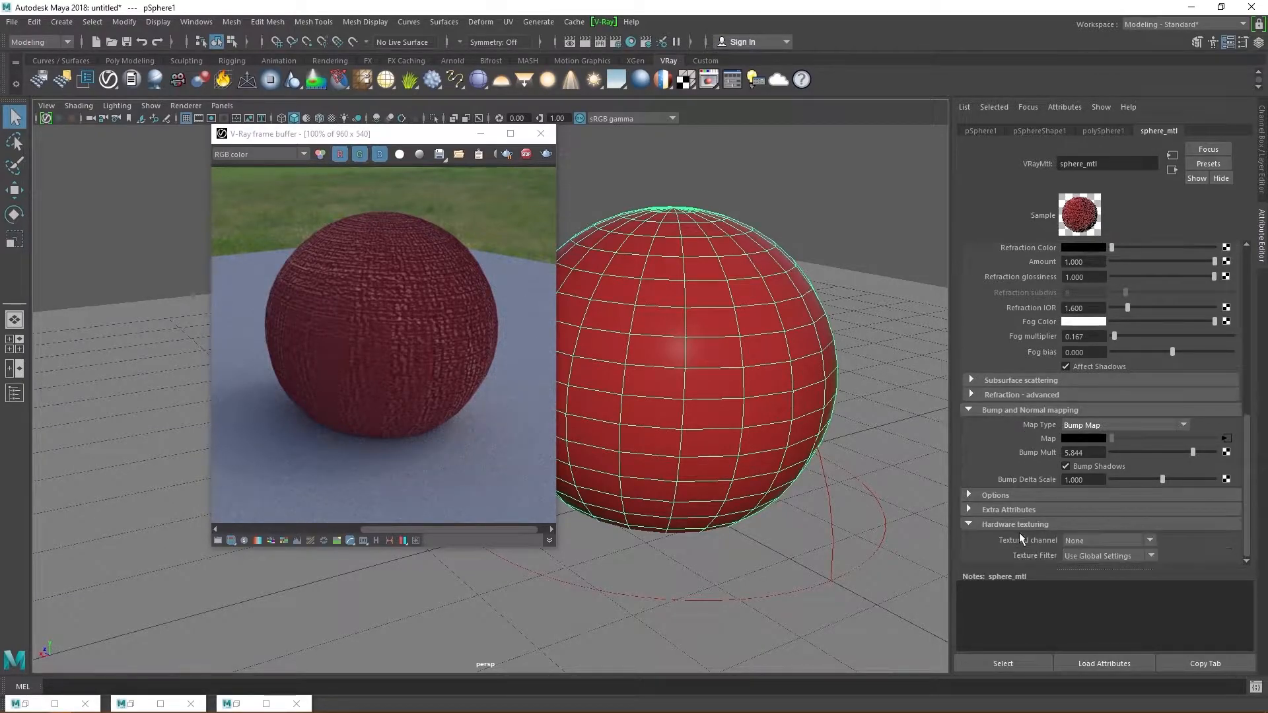
left_click(1014, 525)
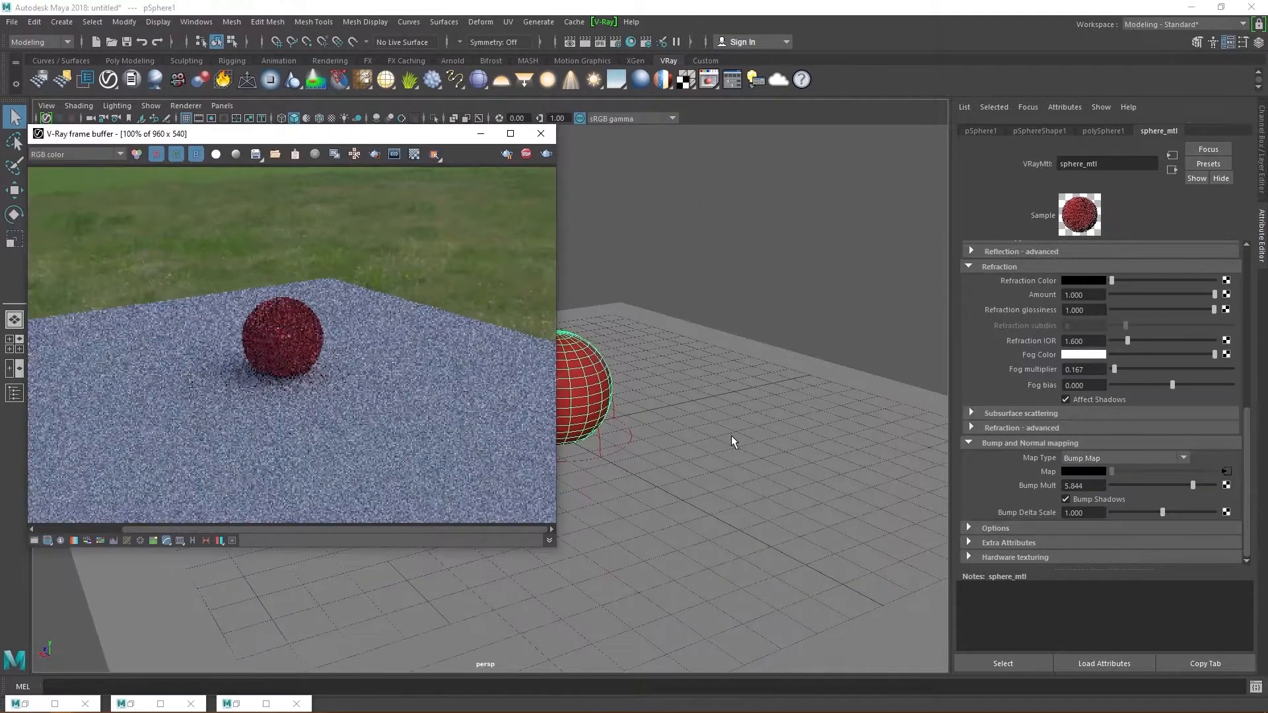
Step: Select the ground plane and assign it the existing plane_mtl material through the Hypershade
left_click(770, 346)
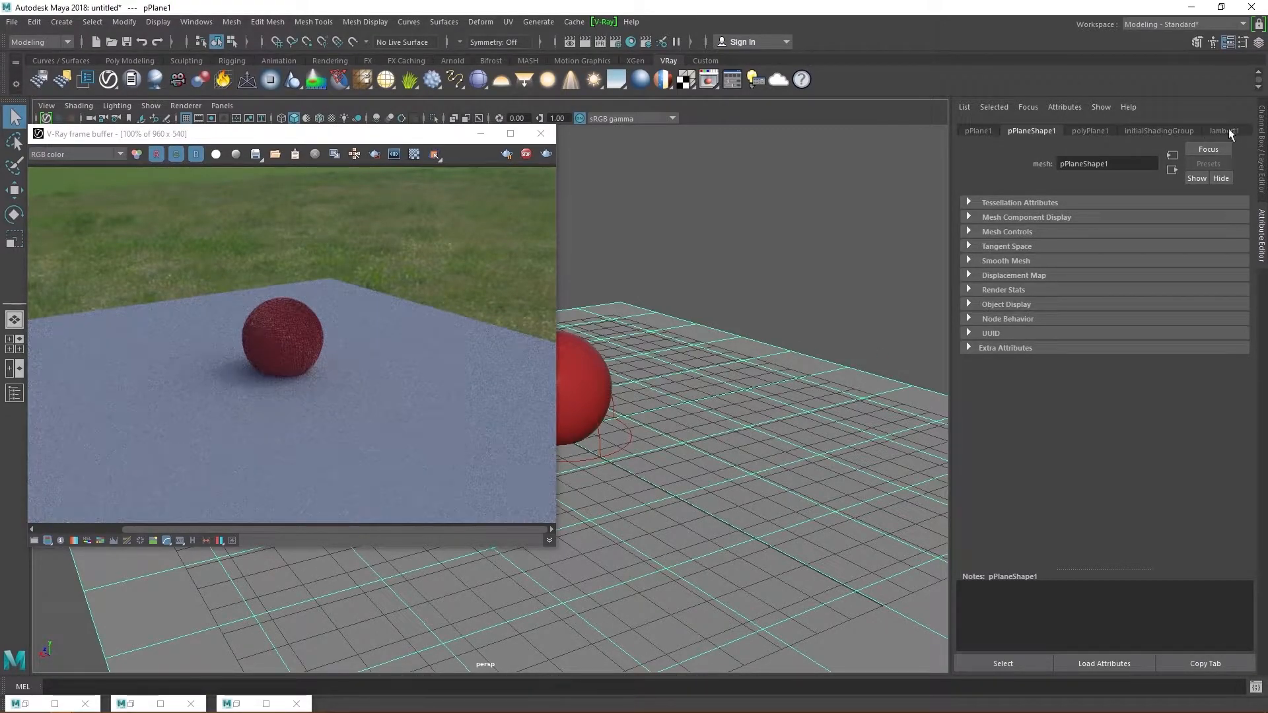
left_click(1228, 129)
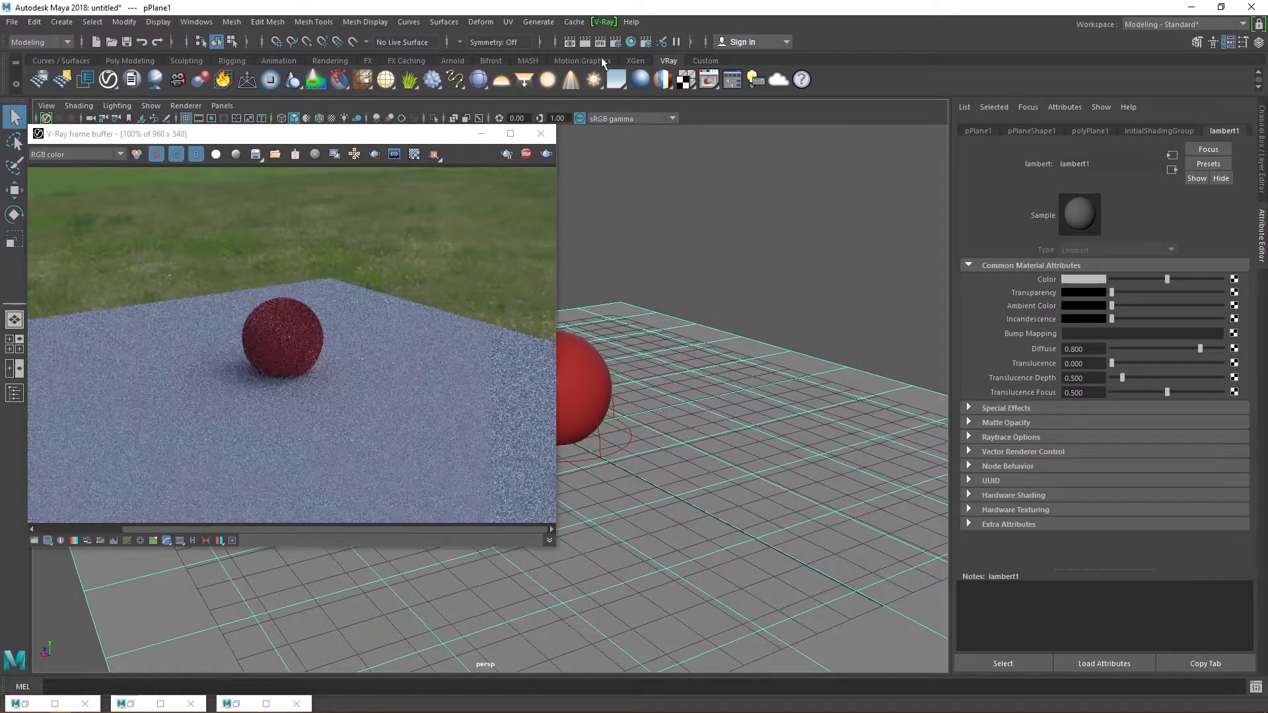
left_click(631, 42)
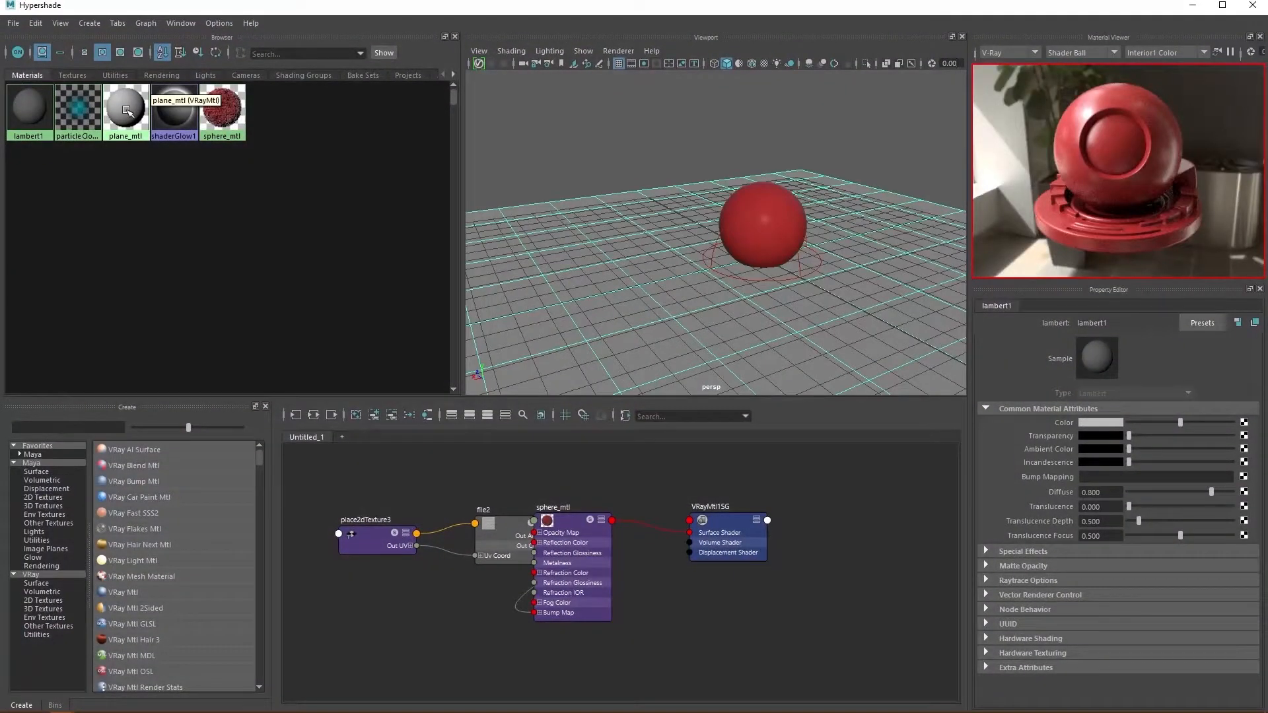
right_click(128, 111)
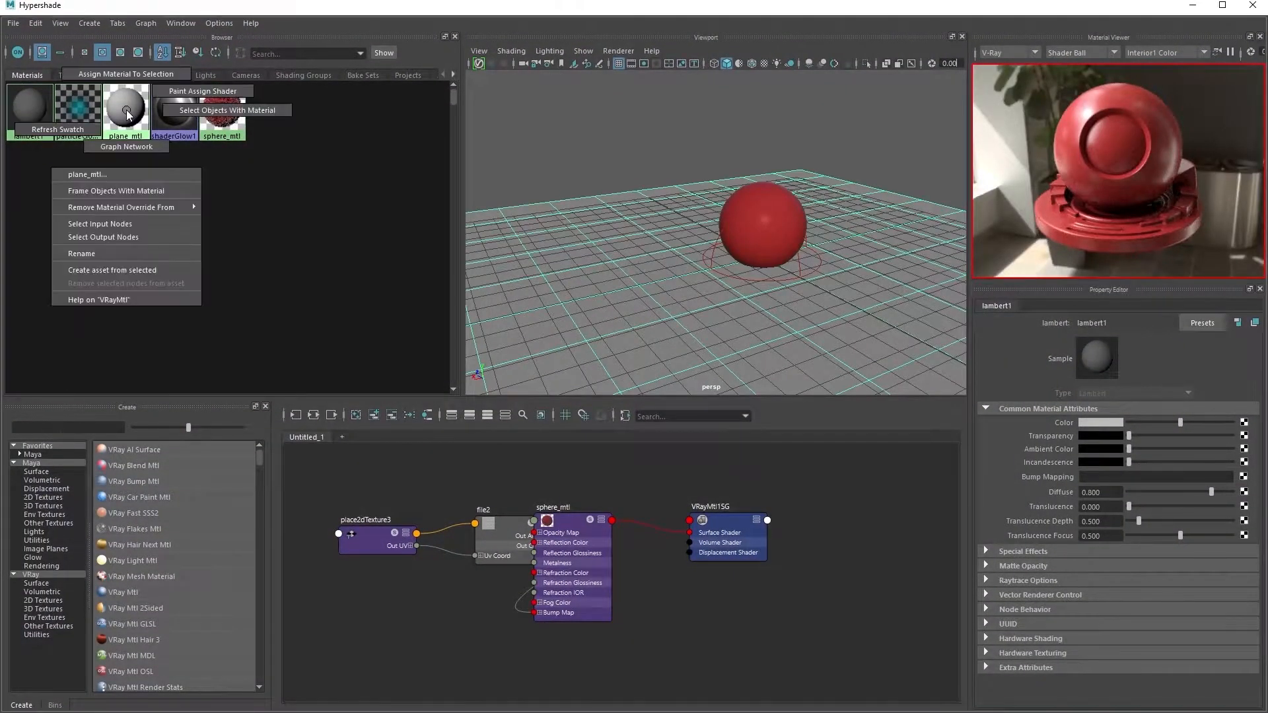
left_click(123, 77)
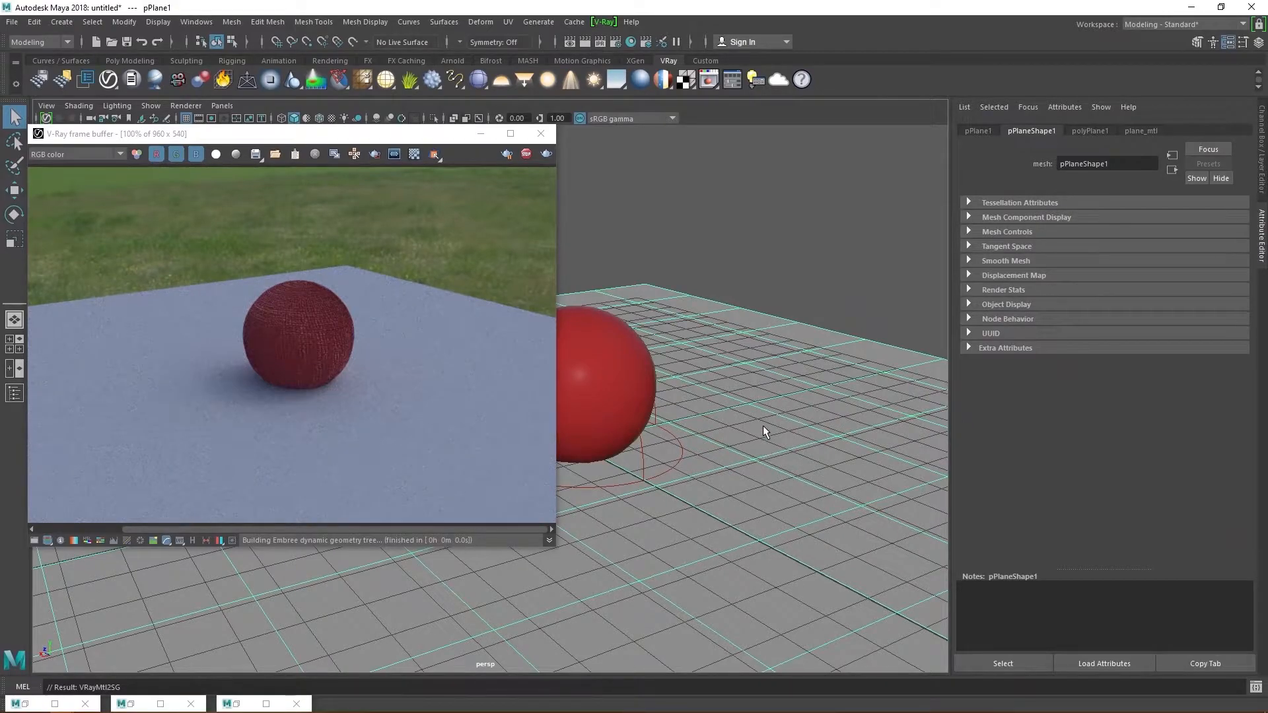
Step: Darken plane_mtl's diffuse color to mid grey, set its reflection color to white, and raise its metalness to 1.000
scroll(761, 386, "down", 3)
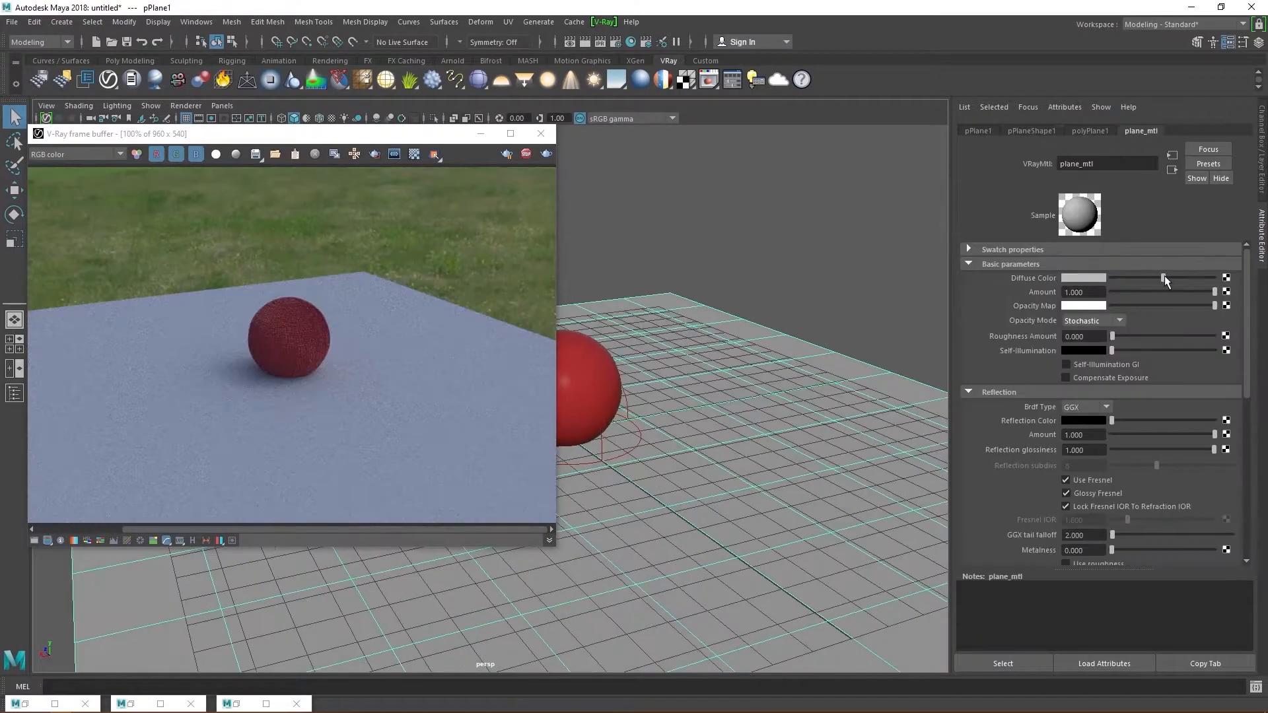
left_click_drag(1164, 277, 1130, 278)
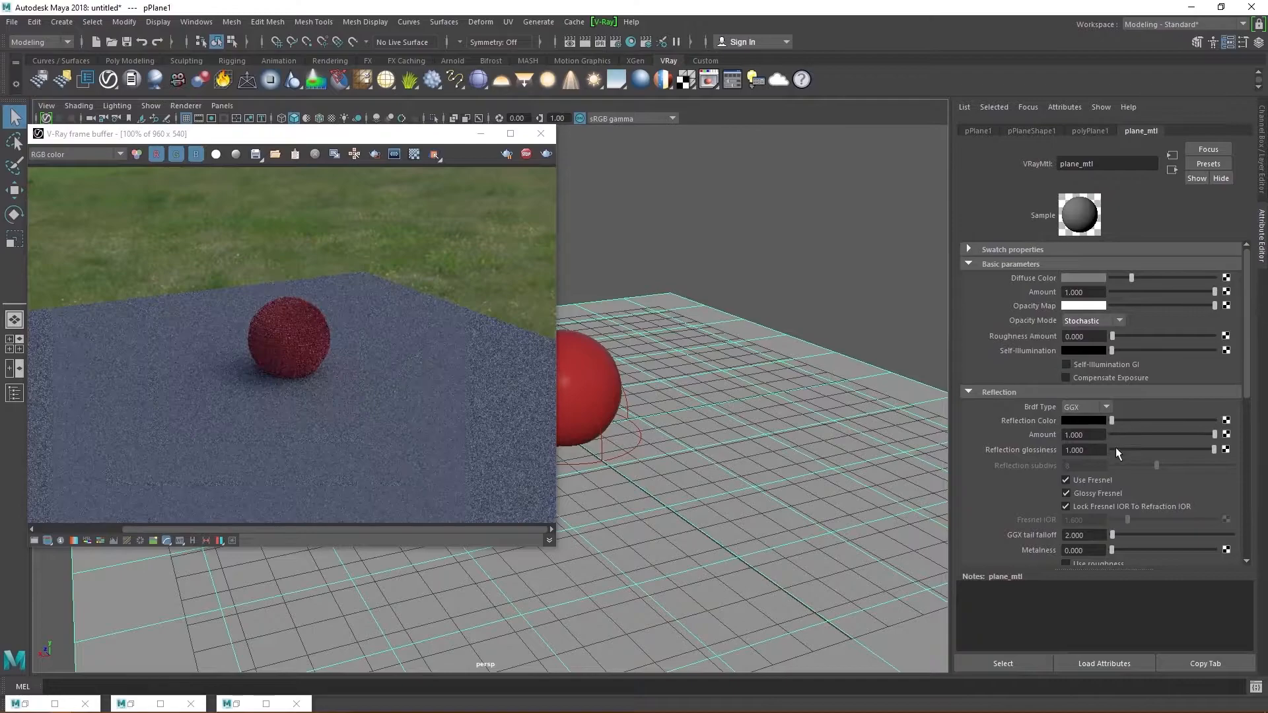
left_click_drag(1114, 419, 1267, 426)
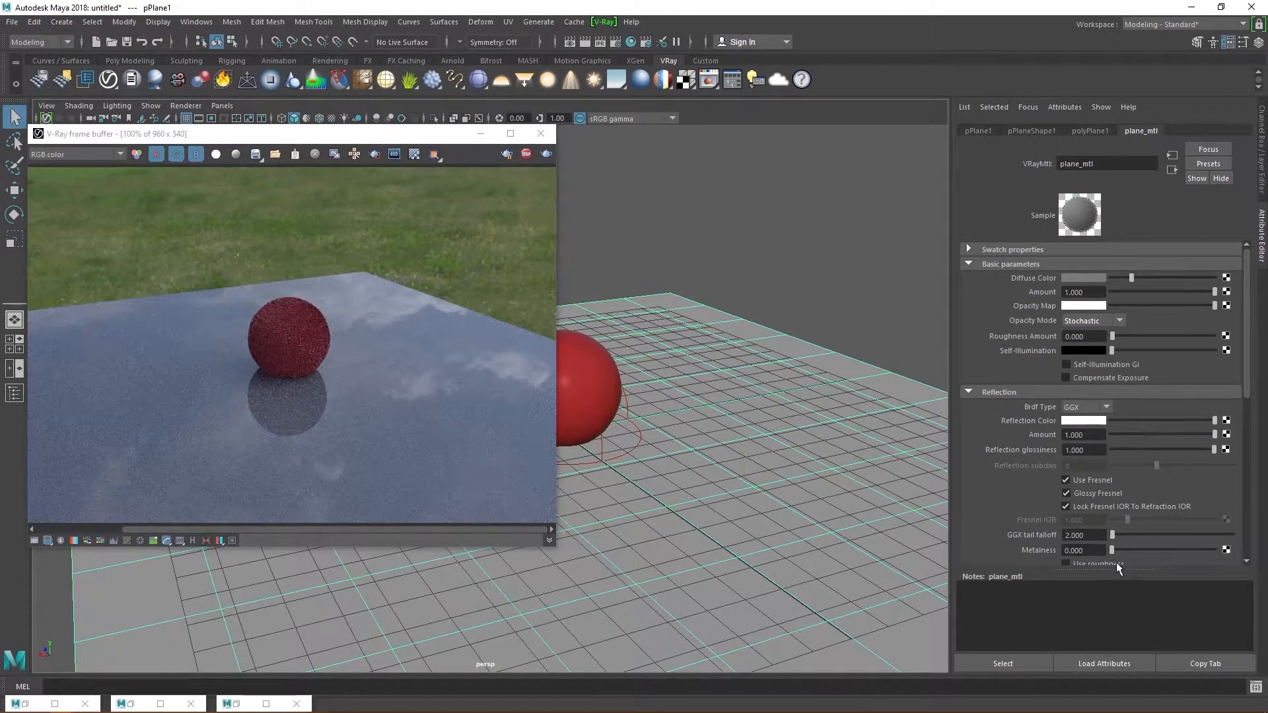
left_click_drag(1113, 551, 1266, 560)
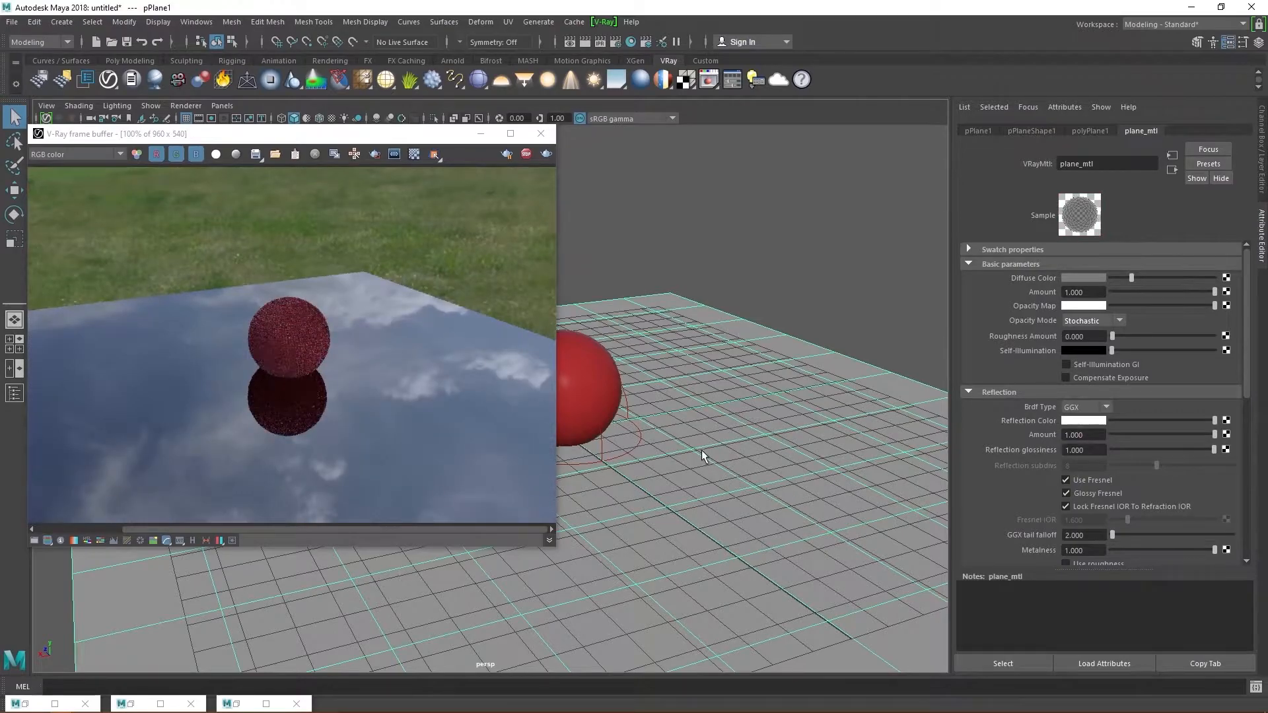
Step: Dim plane_mtl's reflection color to light grey and lower its reflection glossiness to 0.421 to try a rough metal ground
left_click_drag(717, 475, 699, 407, "alt")
right_click_drag(699, 406, 1267, 368, "alt")
left_click_drag(1175, 419, 1170, 421)
left_click(1154, 450)
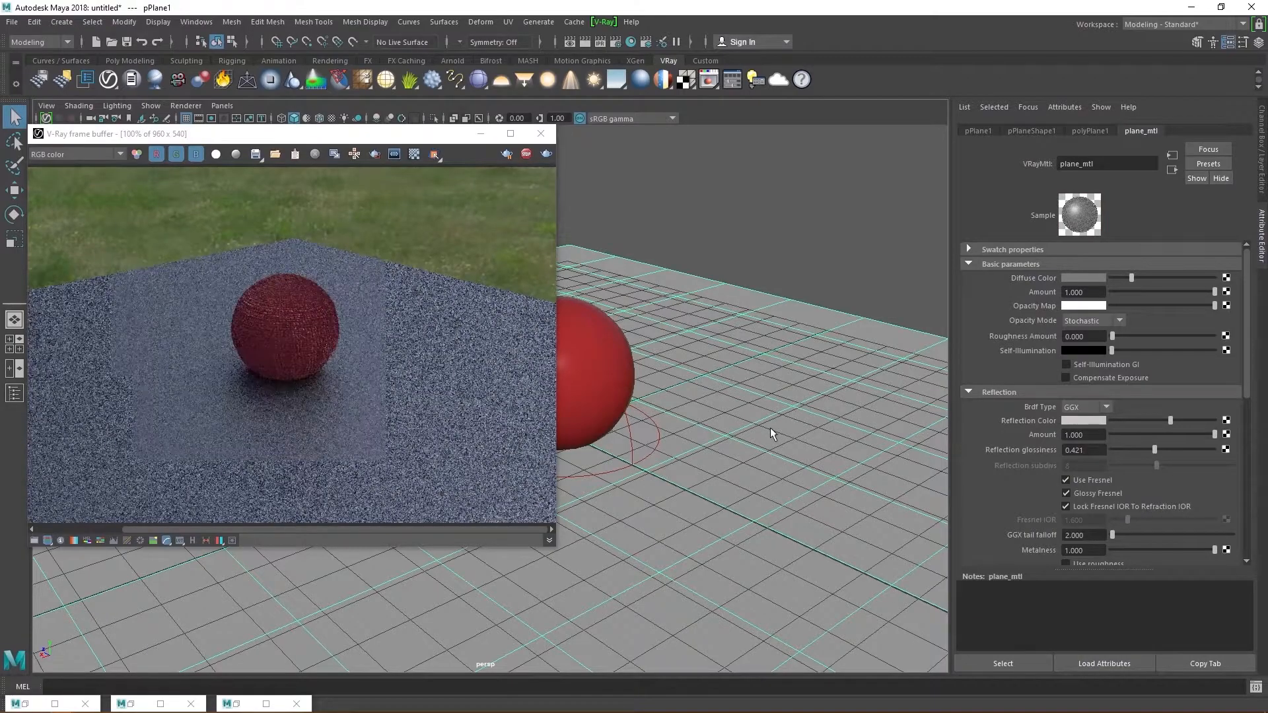
Step: Try brighter reflection colors on plane_mtl and compare reflection glossiness values of 0.757, 0.934 and 0.809 in the render
scroll(770, 433, "up", 2)
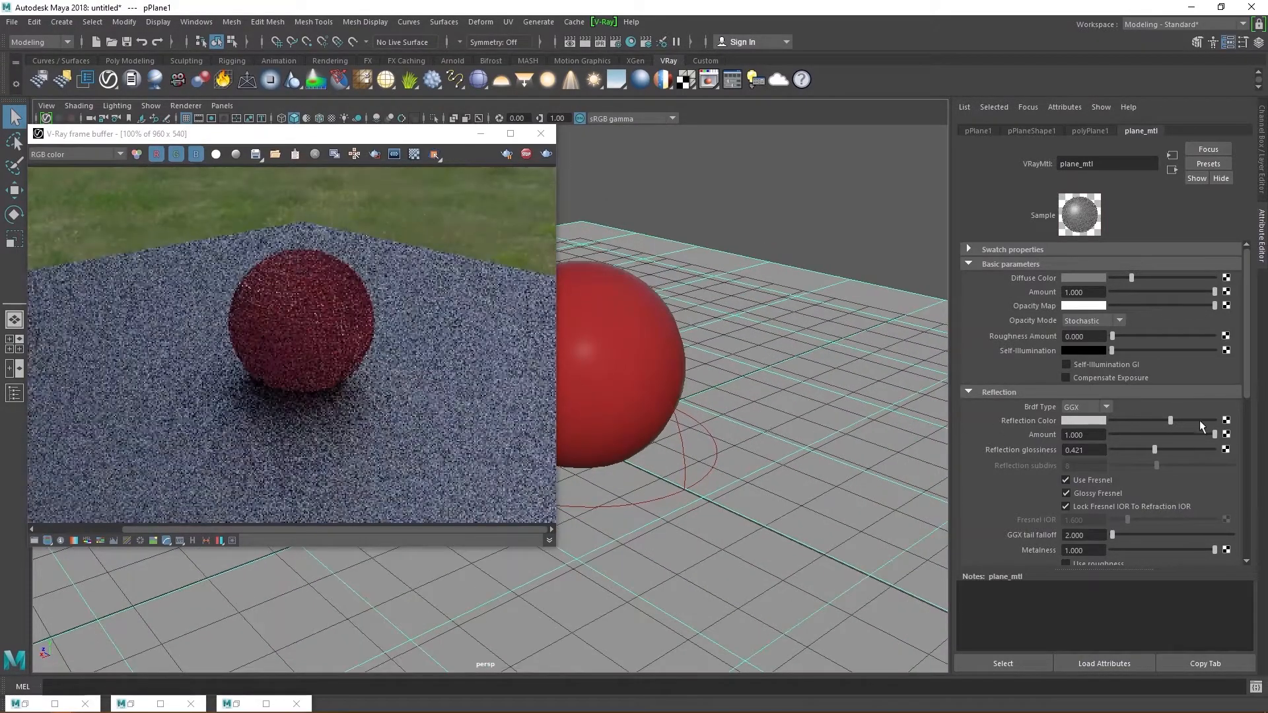
left_click(1194, 420)
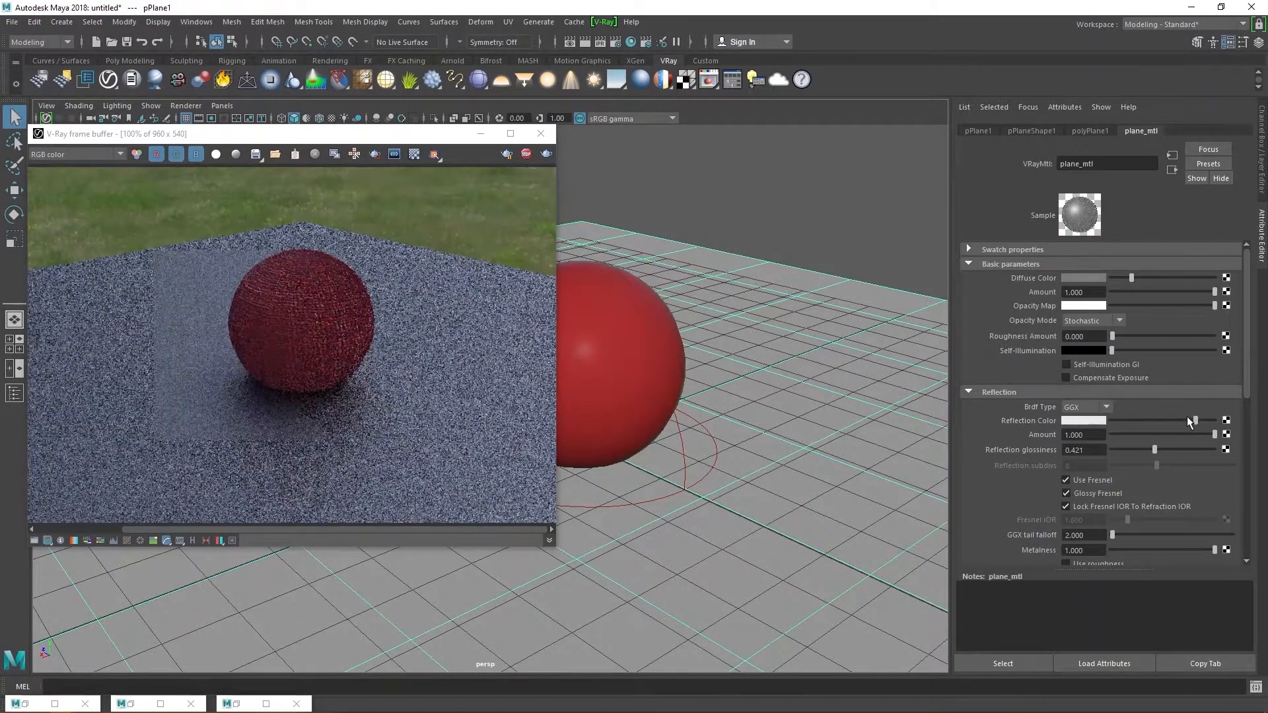
left_click_drag(1198, 418, 1265, 430)
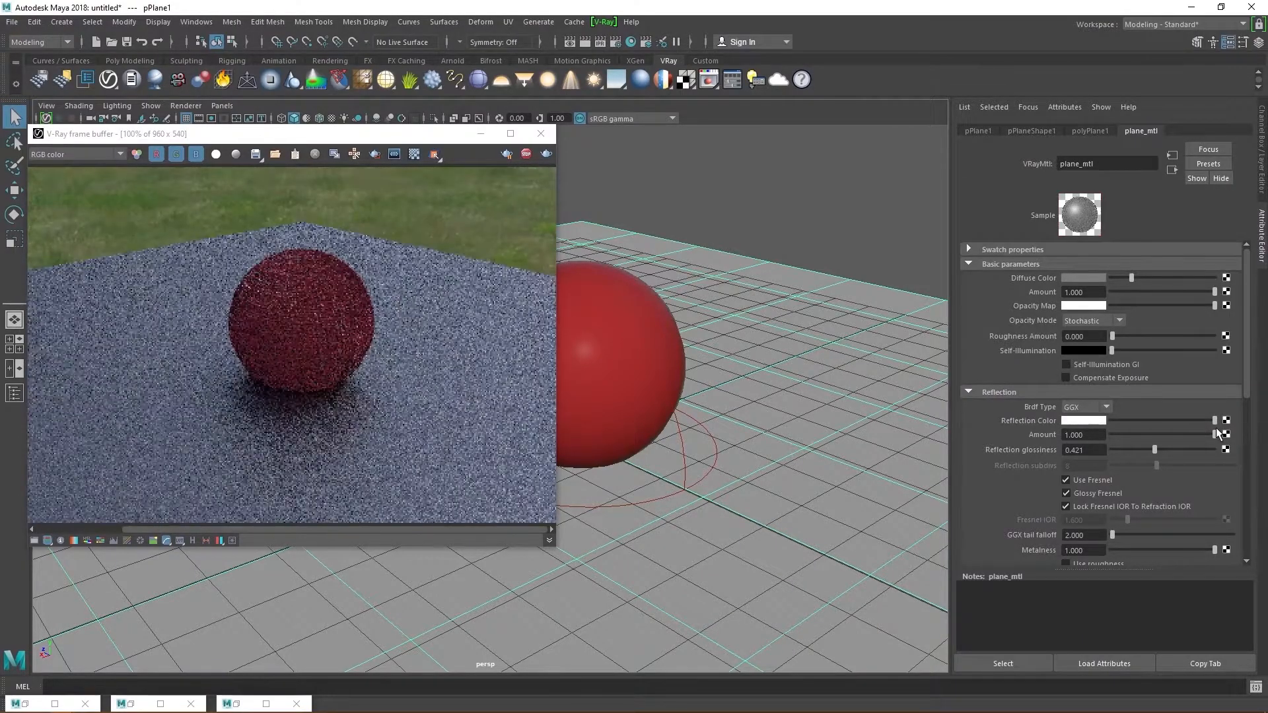
left_click(1189, 422)
left_click(1187, 449)
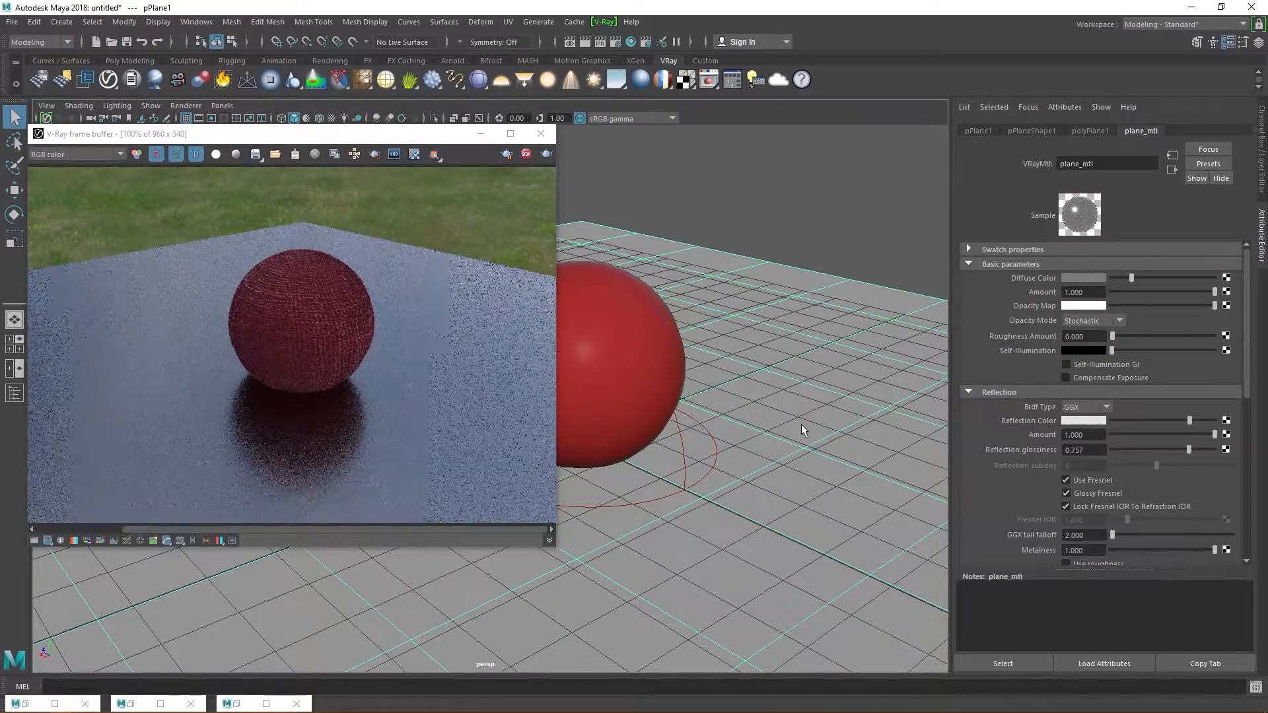
left_click(1204, 449)
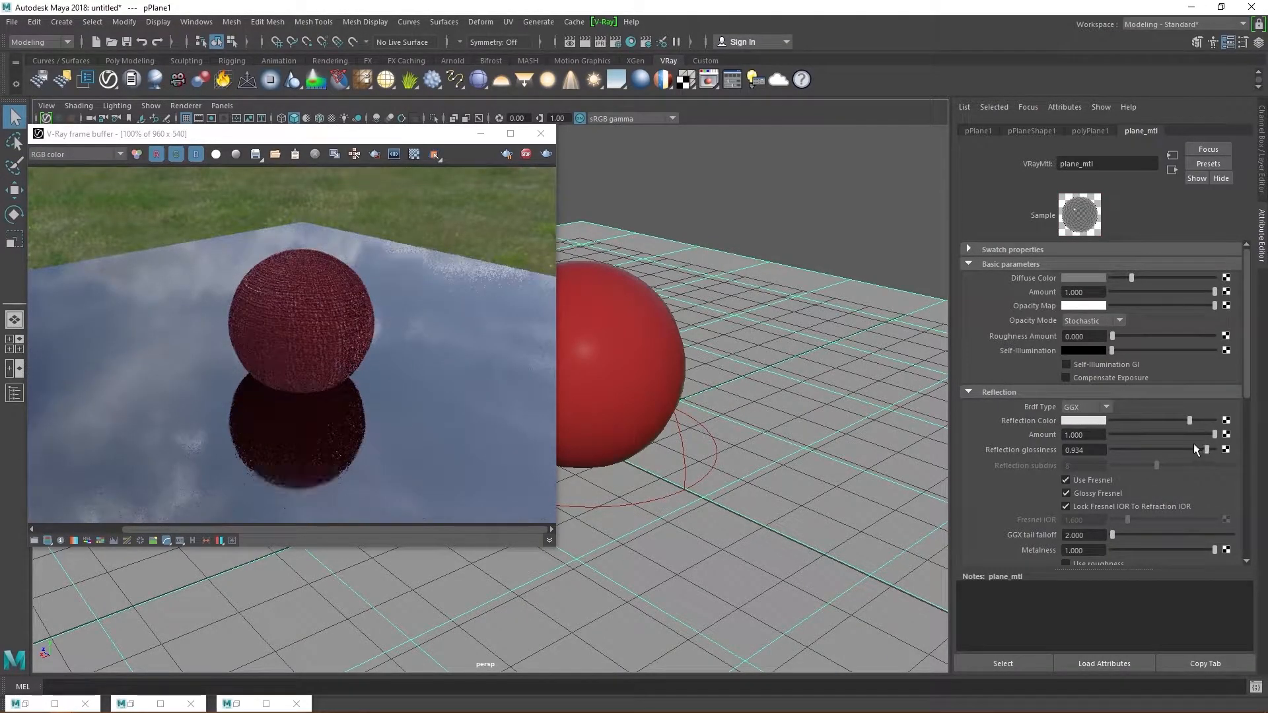
left_click(1194, 449)
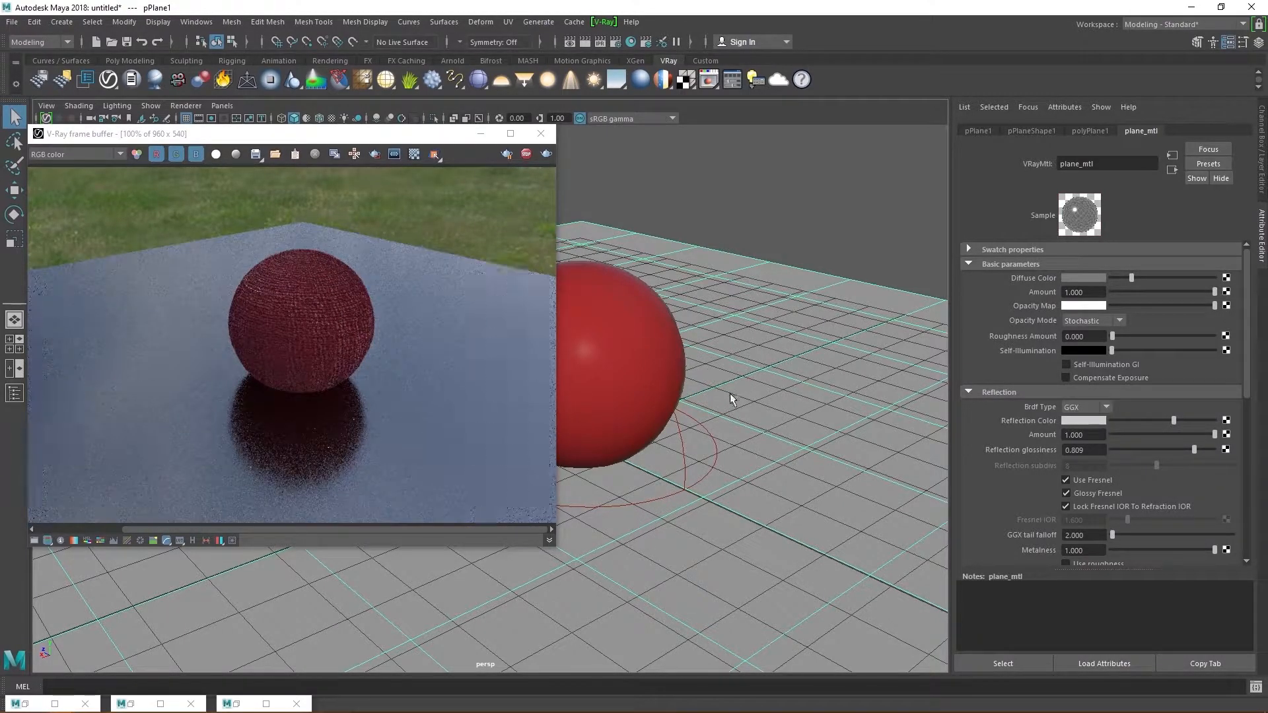
Step: Try plane_mtl's reflection glossiness at 1.000, darken its reflection color to mid grey, and settle the glossiness at 0.849
mouse_move(681, 415)
left_mouse_down("alt")
mouse_move(706, 390)
mouse_move(700, 414)
left_mouse_up("alt")
right_click_drag(700, 414, 837, 372, "alt")
left_click_drag(838, 372, 769, 388, "alt")
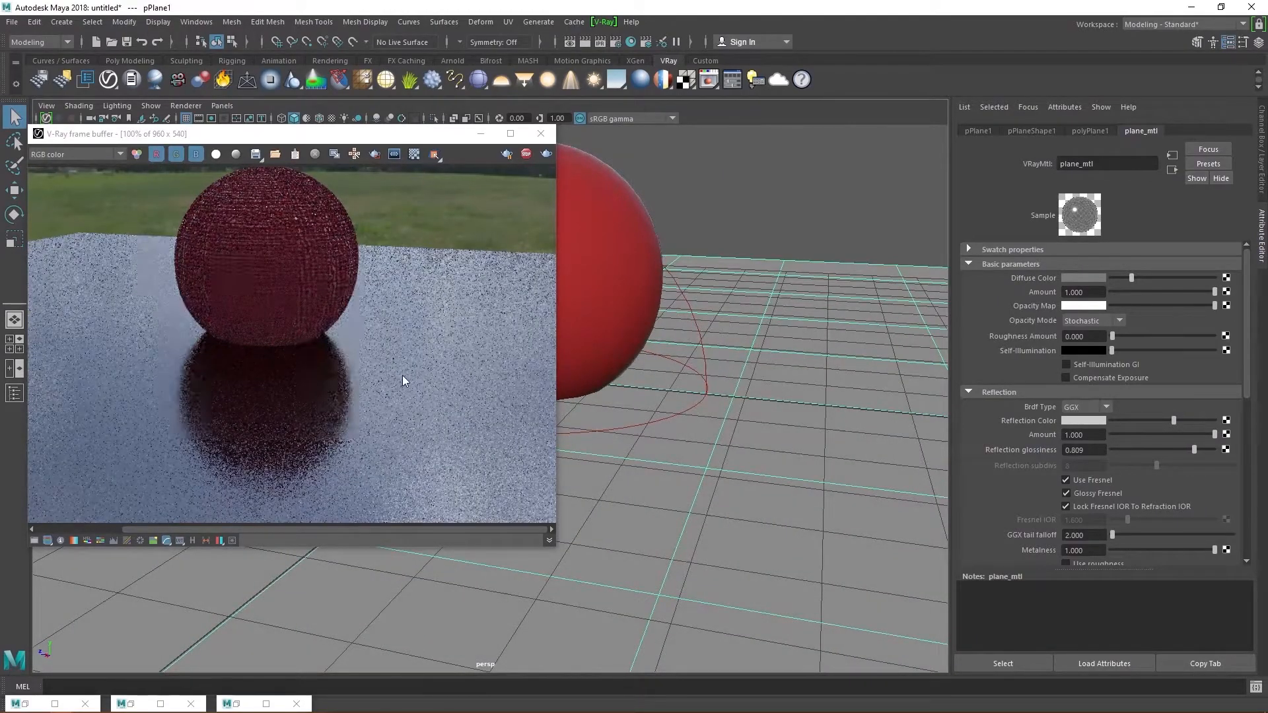
left_click(1215, 449)
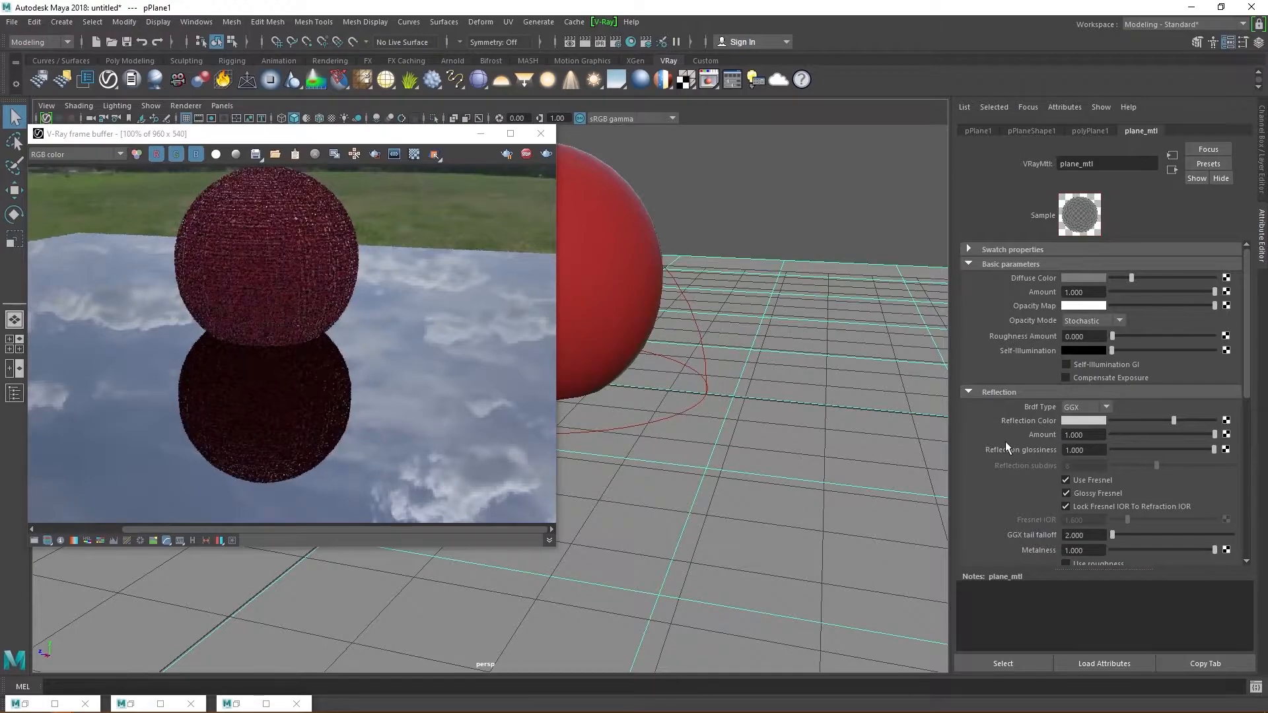
left_click(1156, 420)
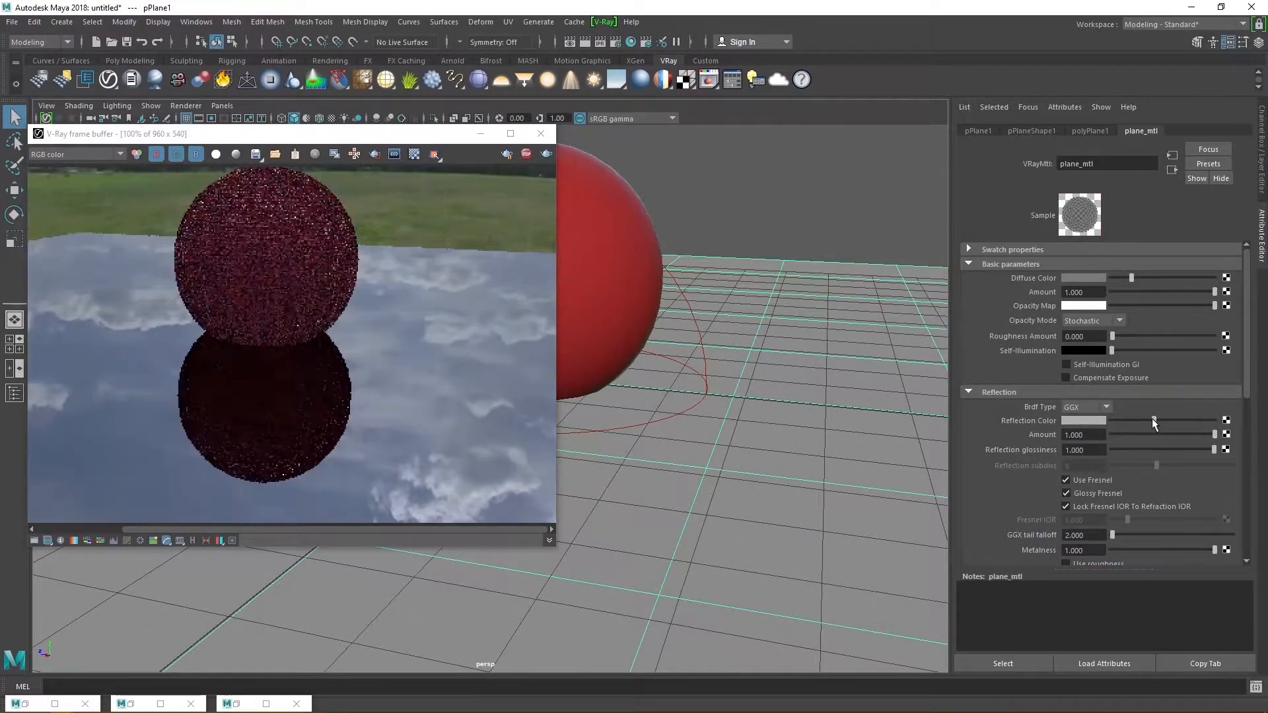
left_click(1194, 450)
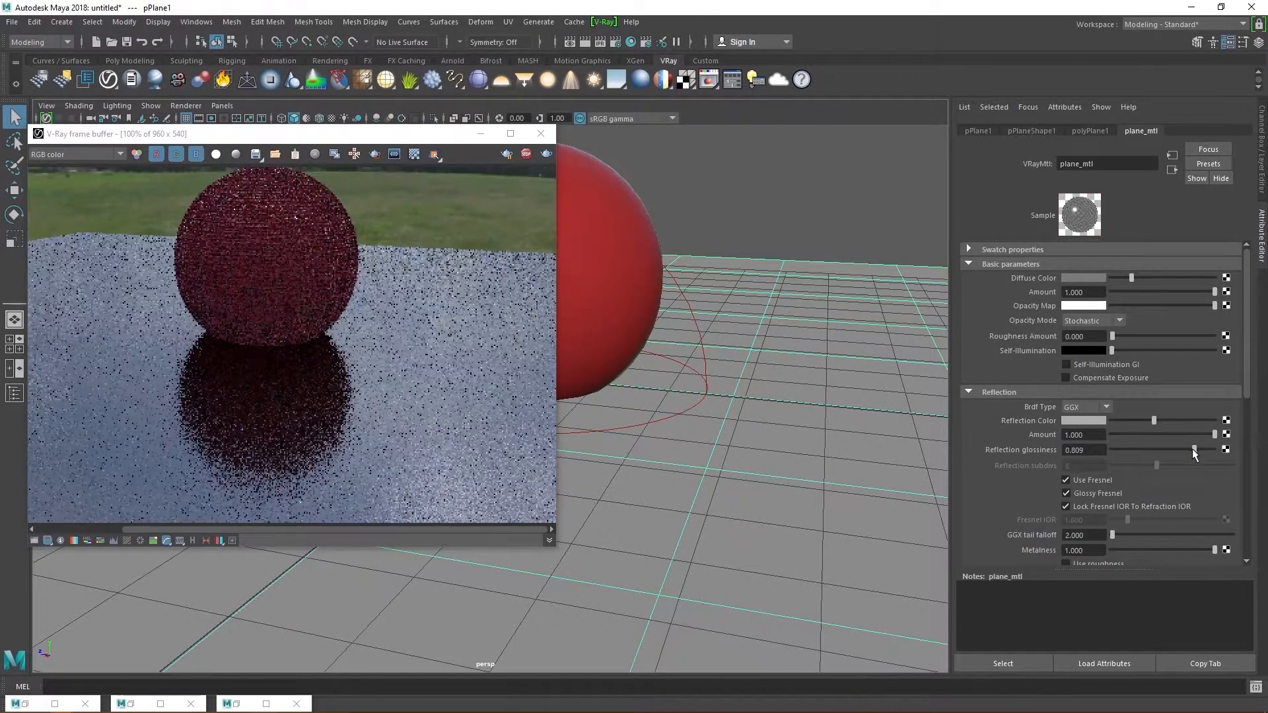
left_click(1196, 450)
left_click(1199, 450)
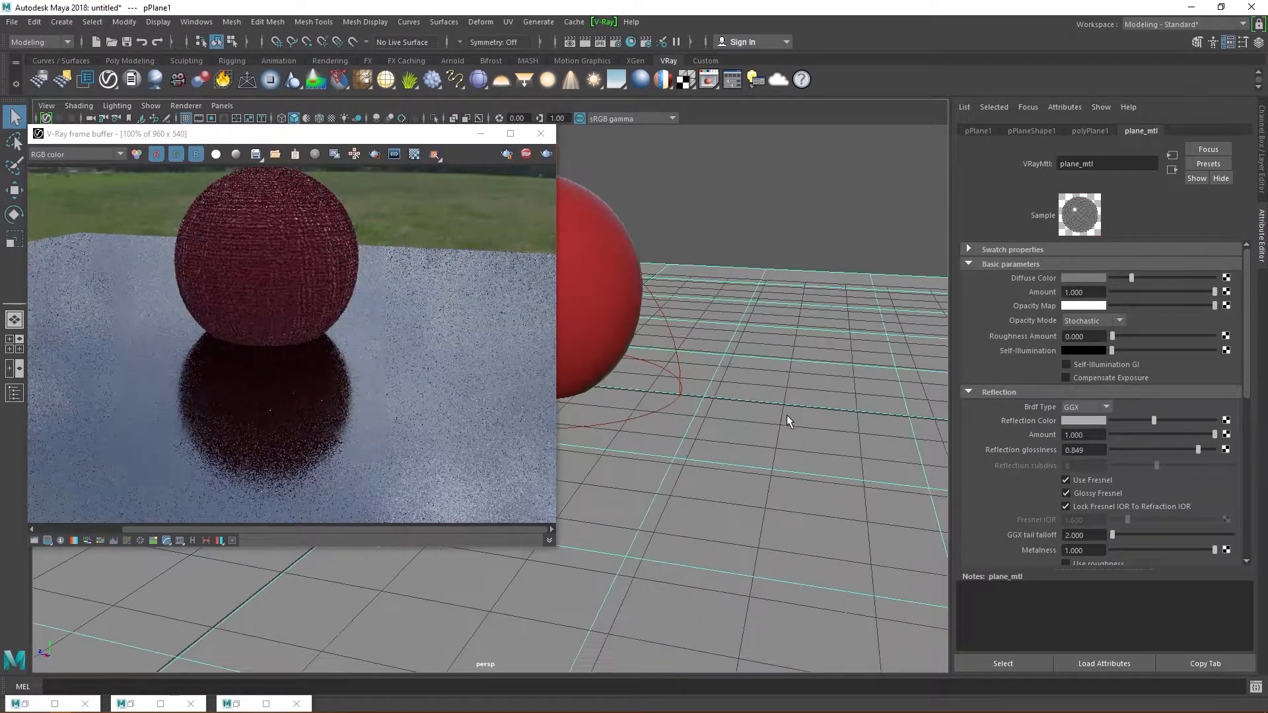
Step: Reframe the sphere and its ground reflection, stop the interactive render, and minimize the frame buffer
scroll(787, 415, "down", 5)
scroll(787, 415, "down", 5)
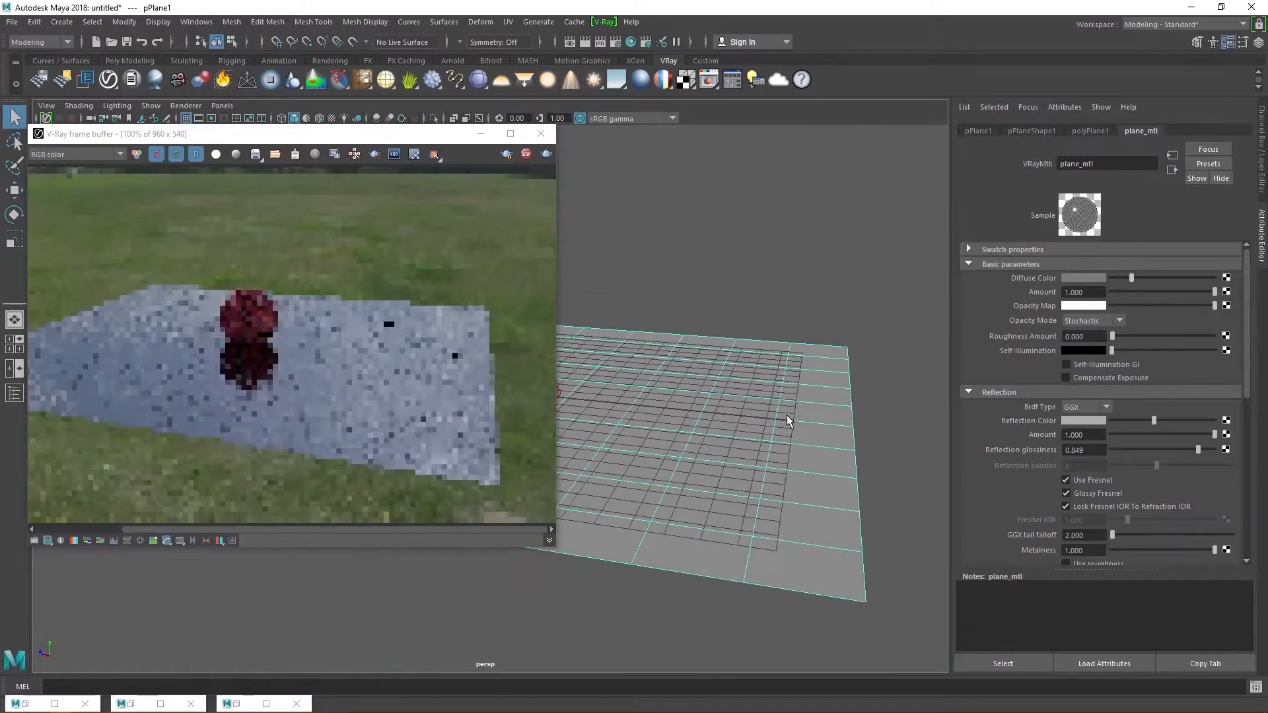
scroll(787, 415, "up", 7)
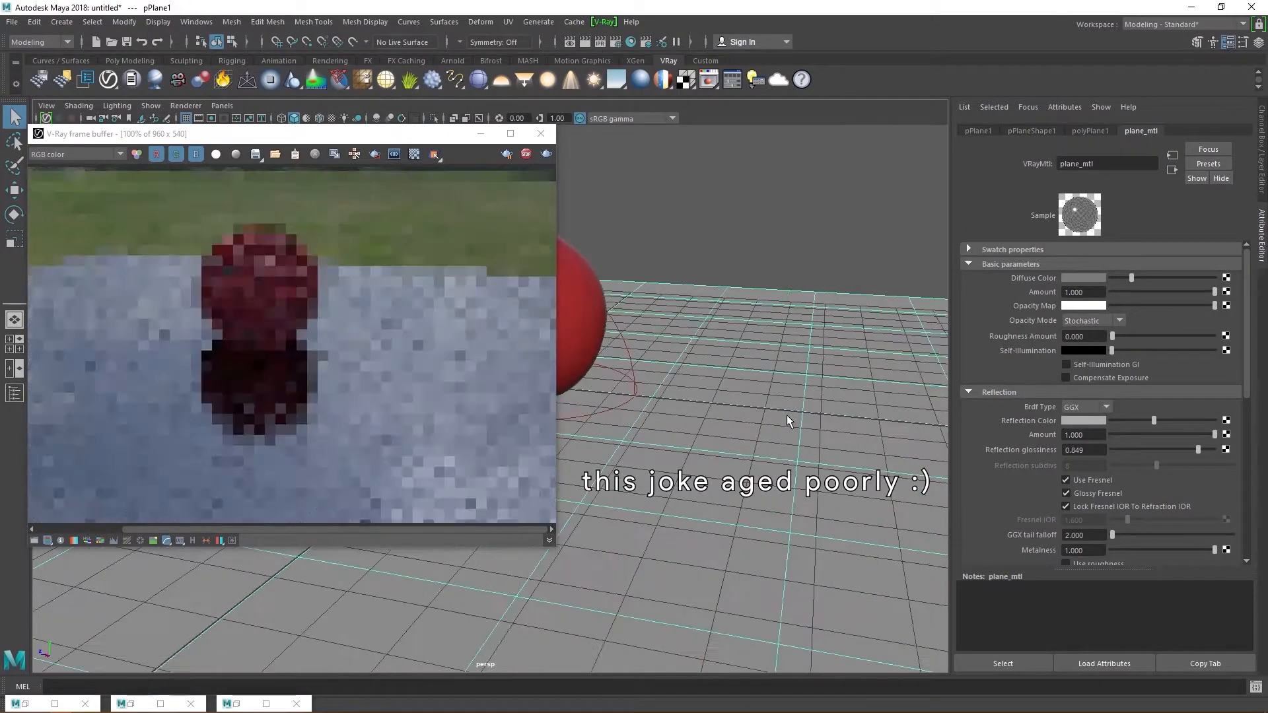
left_click_drag(818, 424, 849, 397, "alt")
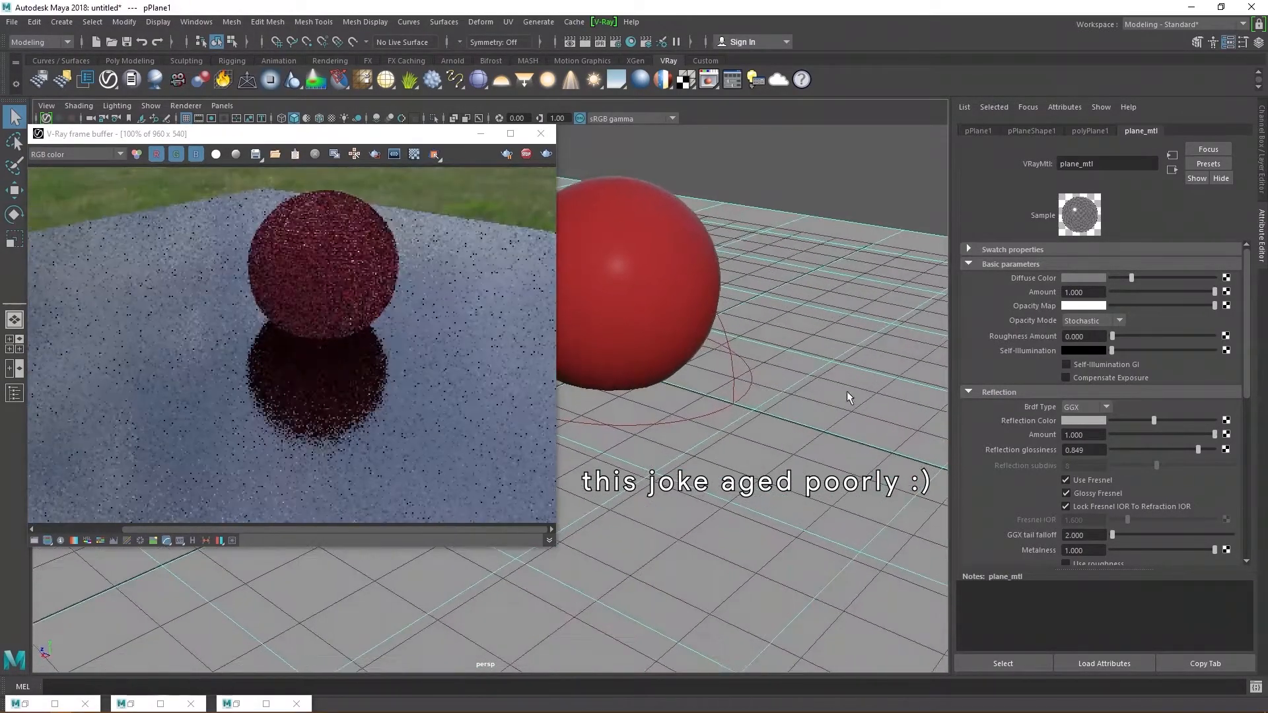
right_click_drag(849, 396, 750, 390, "alt")
middle_click_drag(793, 212, 760, 310, "alt")
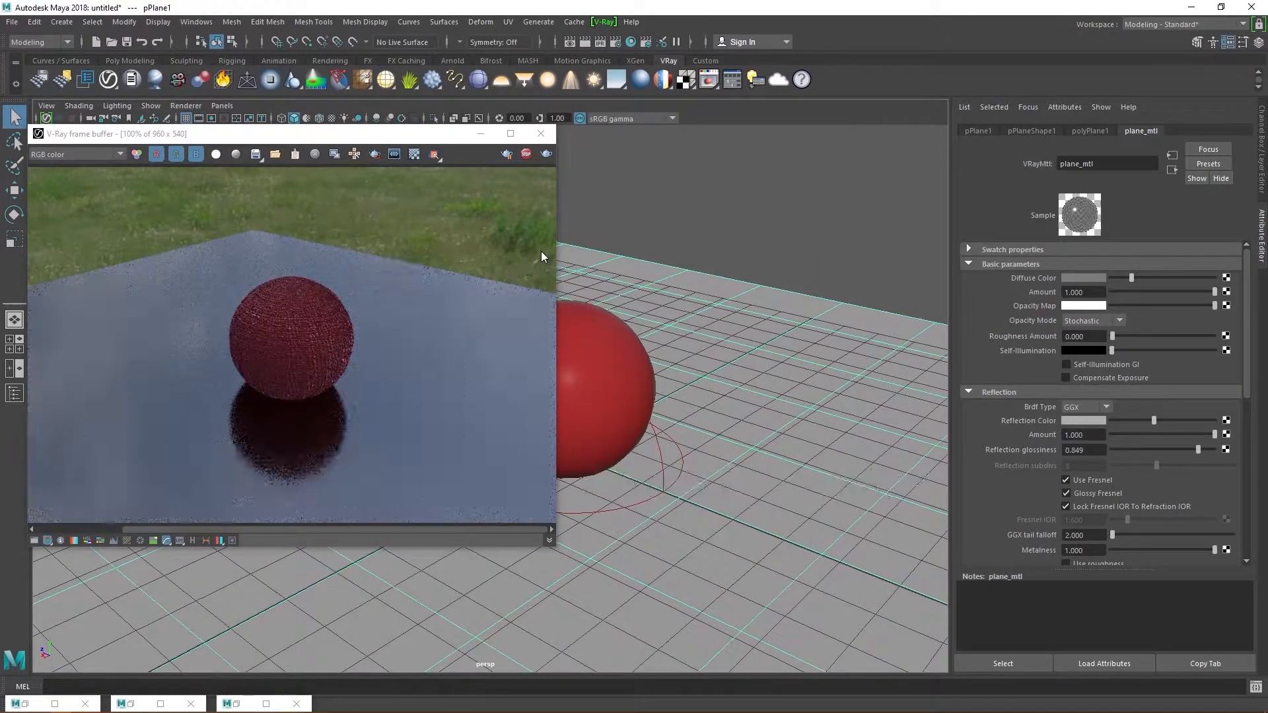
left_click(528, 155)
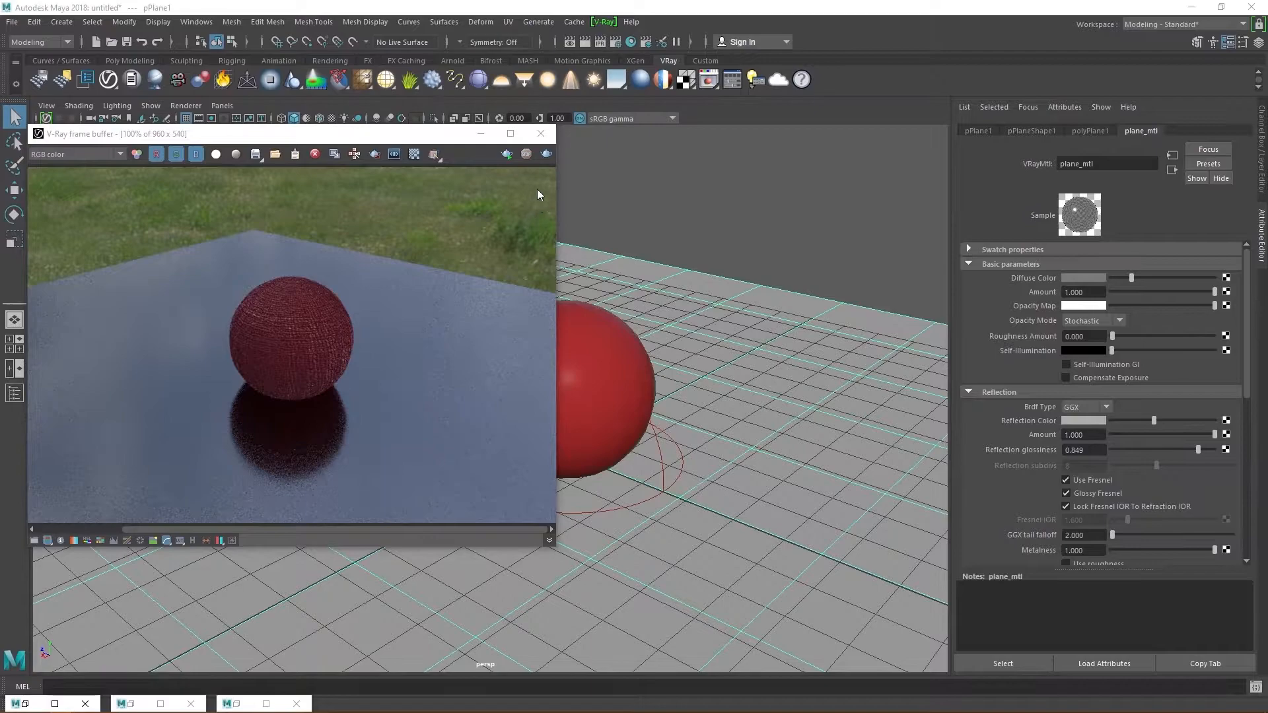
left_click(480, 135)
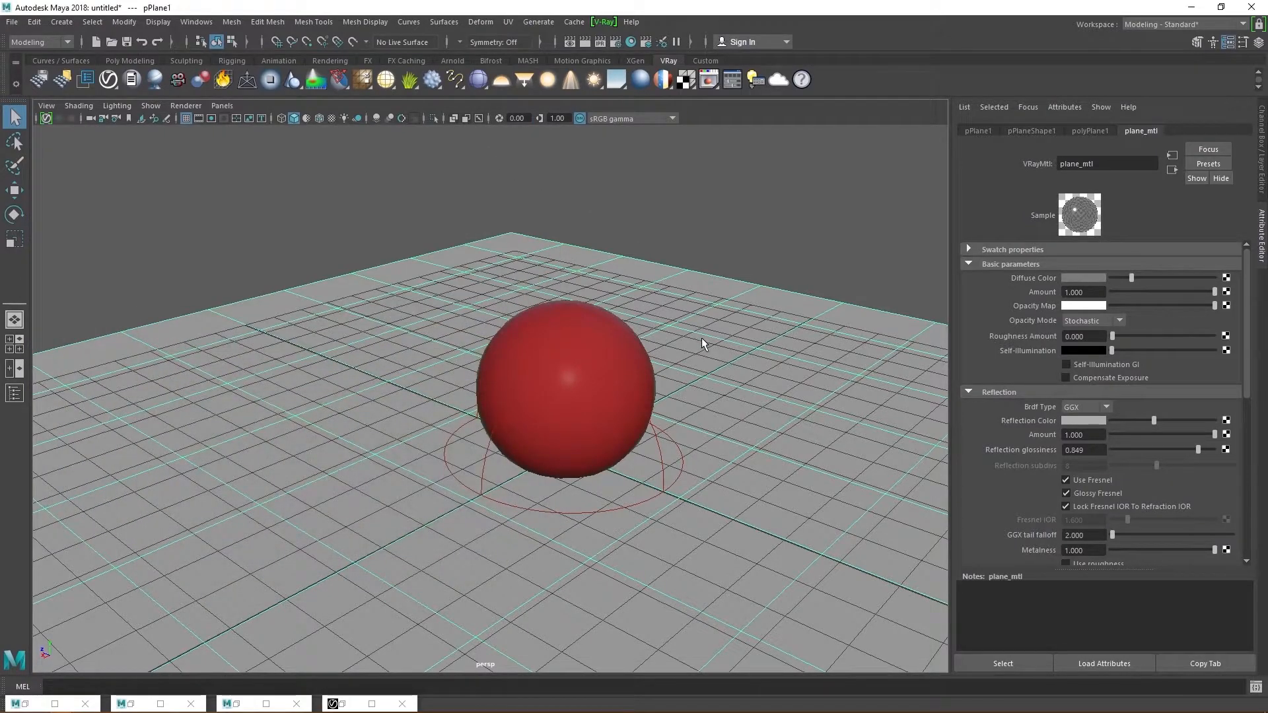